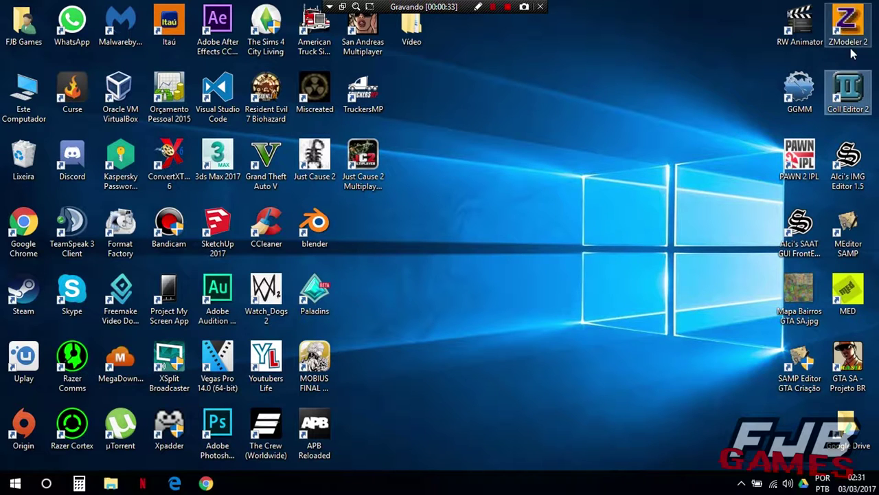
Start Coll Editor 2 and open ant_sky.col from the desktop folder Vídeo > Antenas by JOOJ e FJB, discarding the empty new file
{"action": "double_click", "coordinate": [850, 94]}
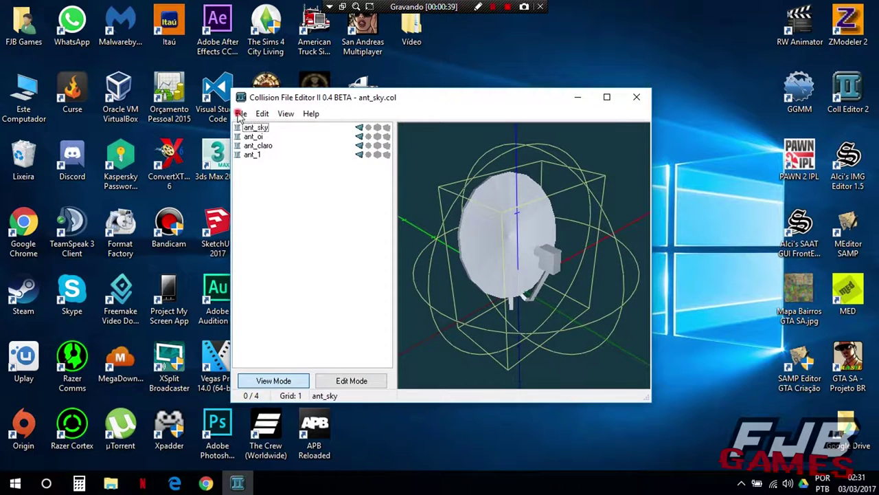
{"action": "left_click", "coordinate": [241, 114]}
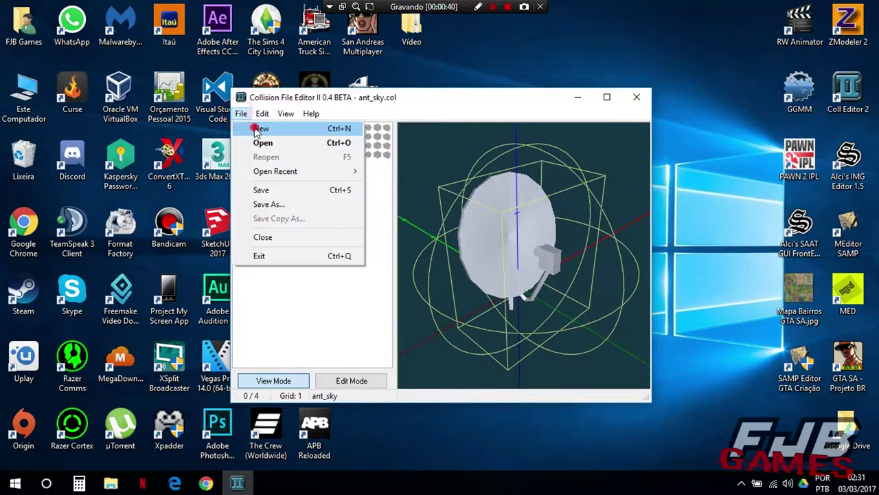
{"action": "left_click", "coordinate": [258, 129]}
{"action": "left_click", "coordinate": [240, 113]}
{"action": "left_click", "coordinate": [259, 142]}
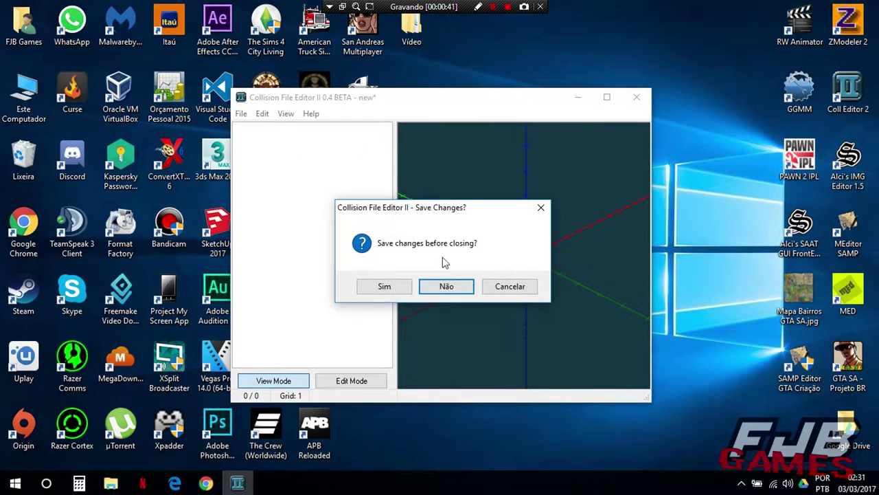
{"action": "left_click", "coordinate": [446, 284]}
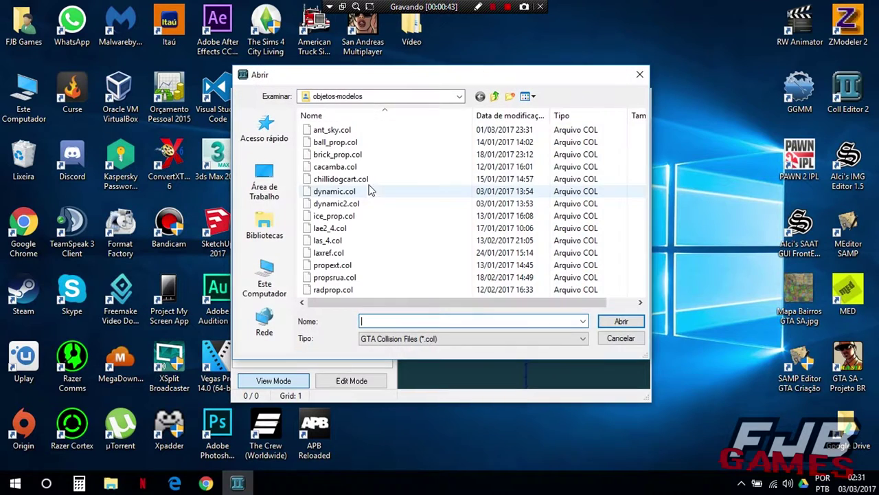
{"action": "left_click", "coordinate": [265, 188]}
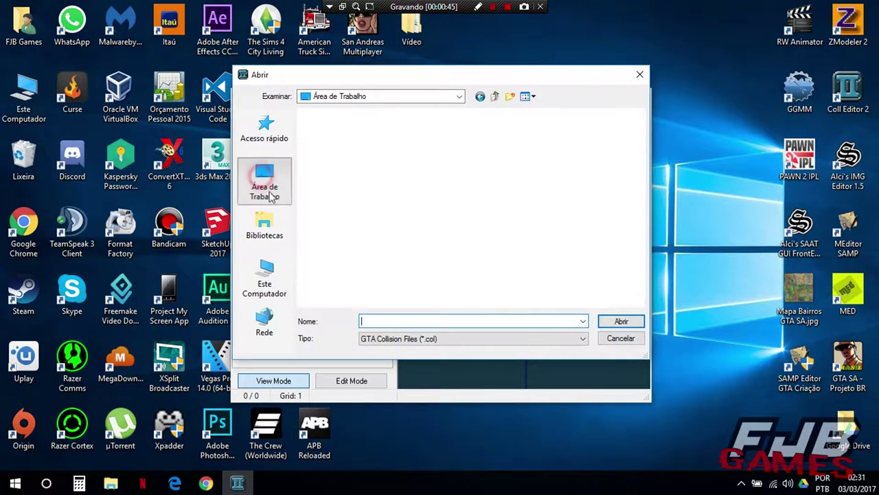
{"action": "double_click", "coordinate": [473, 192]}
{"action": "double_click", "coordinate": [359, 141]}
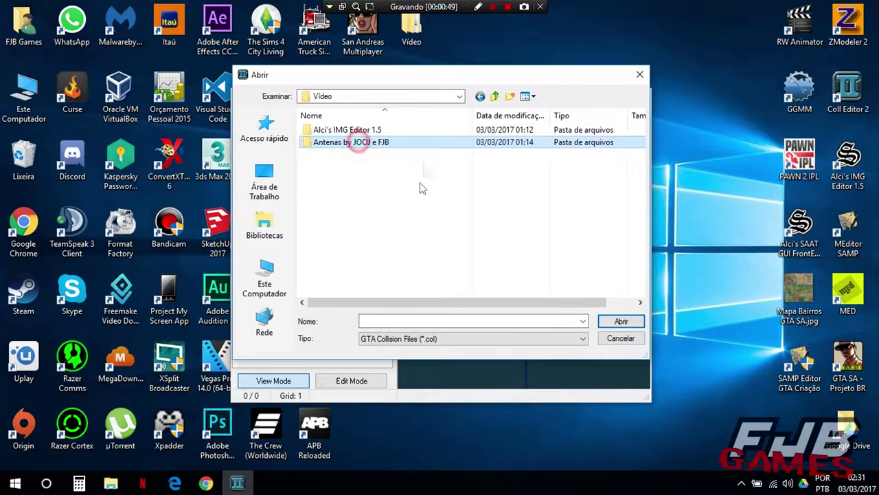
{"action": "double_click", "coordinate": [327, 132]}
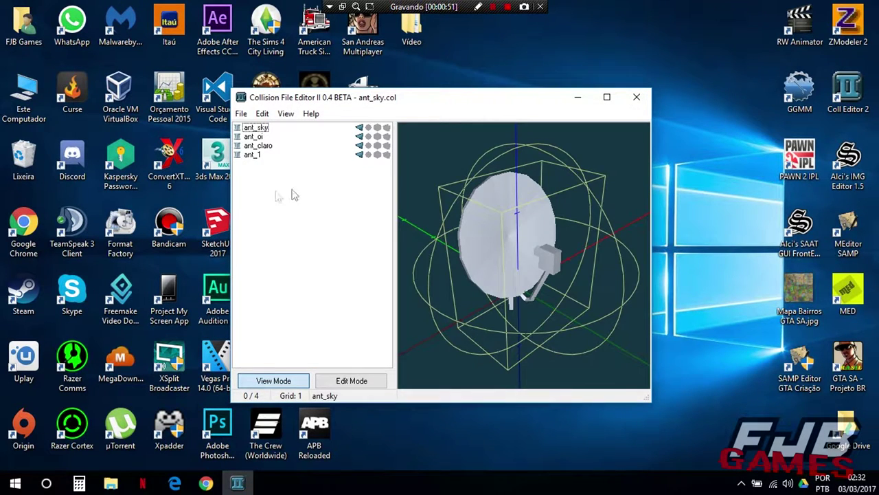
{"action": "left_click", "coordinate": [242, 114]}
{"action": "mouse_move", "coordinate": [263, 116]}
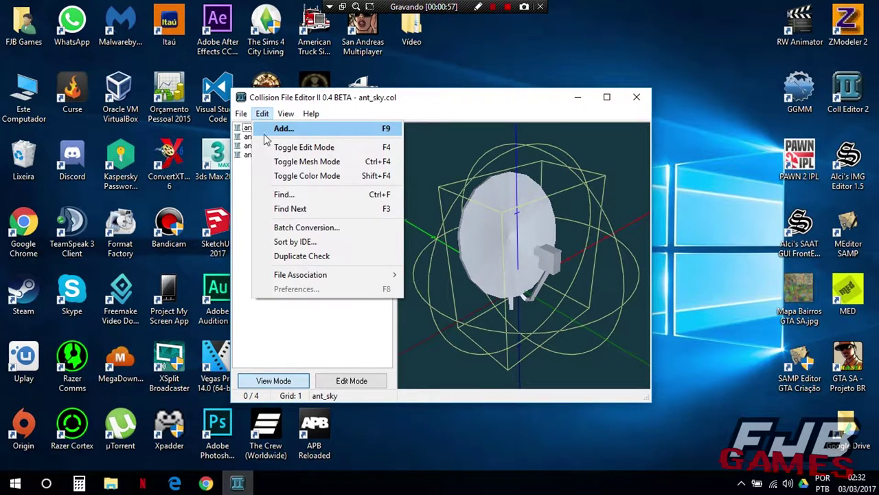
{"action": "left_click", "coordinate": [268, 130]}
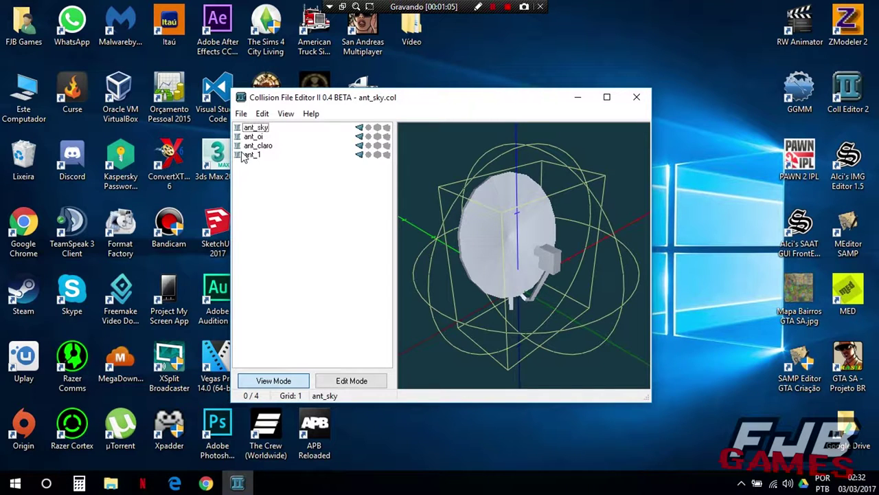
Duplicate the ant_sky collision entry in the collision file
{"action": "left_click", "coordinate": [257, 129]}
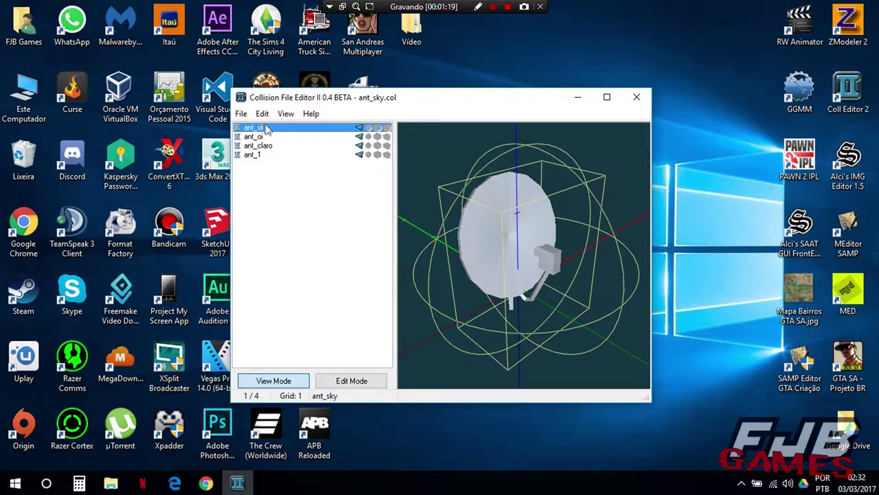
{"action": "left_click_drag", "start_coordinate": [433, 102], "coordinate": [494, 81]}
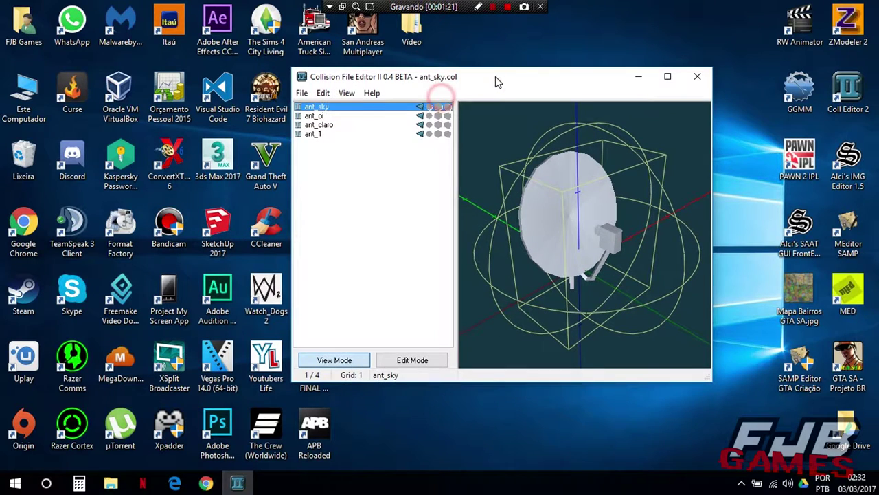
{"action": "right_click", "coordinate": [320, 110]}
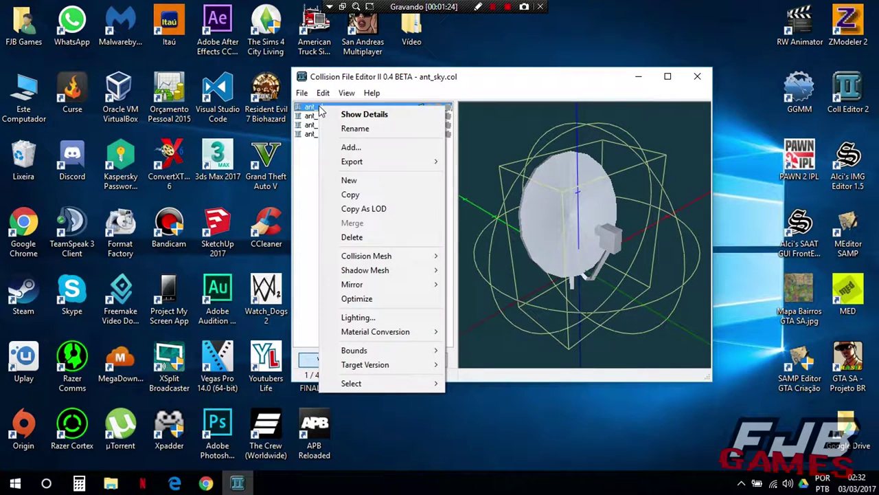
{"action": "left_click", "coordinate": [364, 195]}
Rename the copied ant_sky collision entry as ant_centune
{"action": "left_click", "coordinate": [334, 116]}
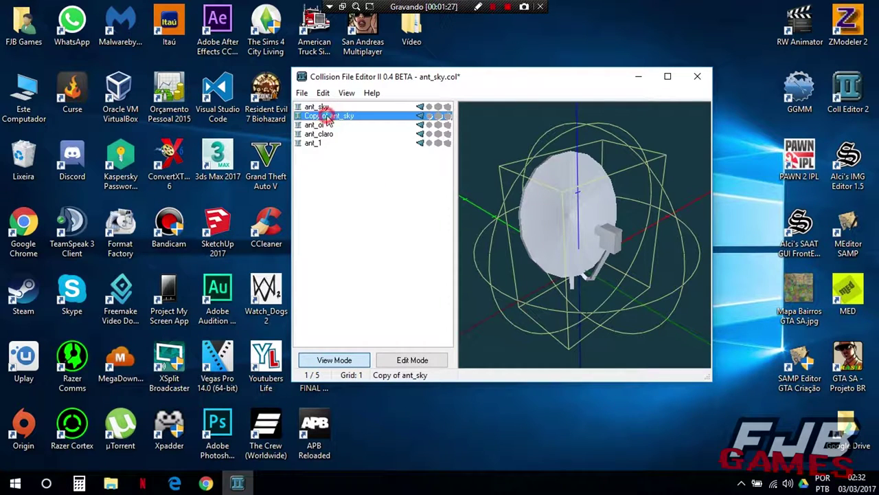
{"action": "left_click", "coordinate": [337, 116]}
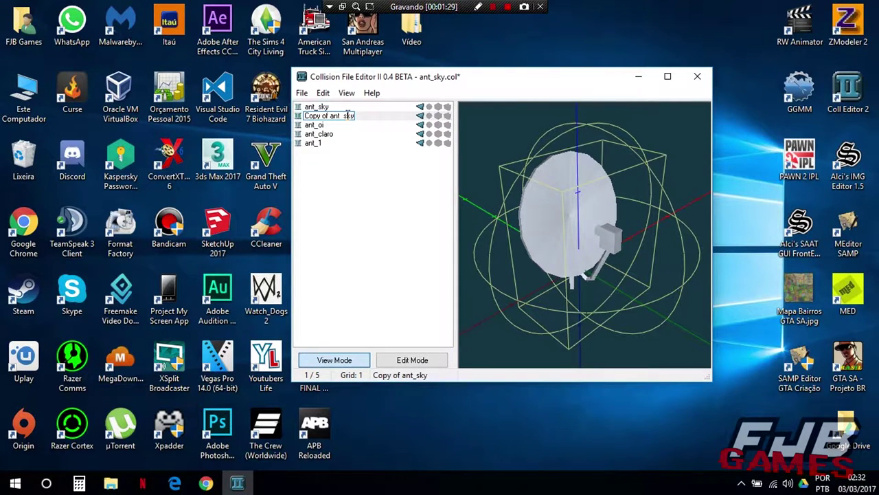
{"action": "left_click_drag", "start_coordinate": [330, 115], "coordinate": [305, 115]}
{"action": "key", "text": "BackSpace"}
{"action": "left_click", "coordinate": [329, 117]}
{"action": "key", "text": "Return"}
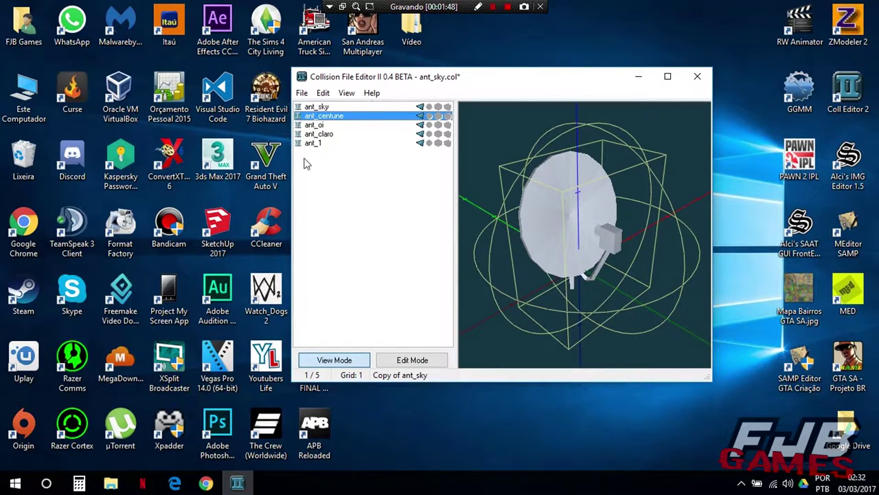
Save the modified collision file and close the collision editor
{"action": "left_click", "coordinate": [307, 93]}
{"action": "left_click", "coordinate": [318, 168]}
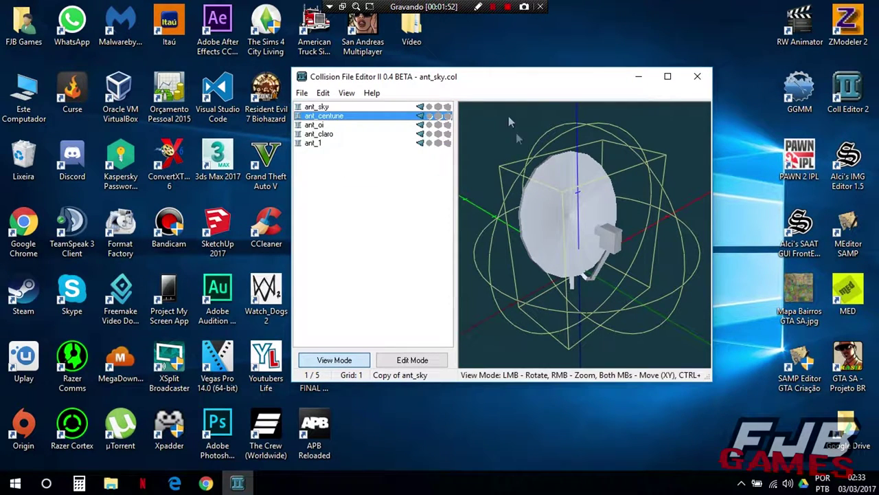
{"action": "left_click", "coordinate": [697, 76]}
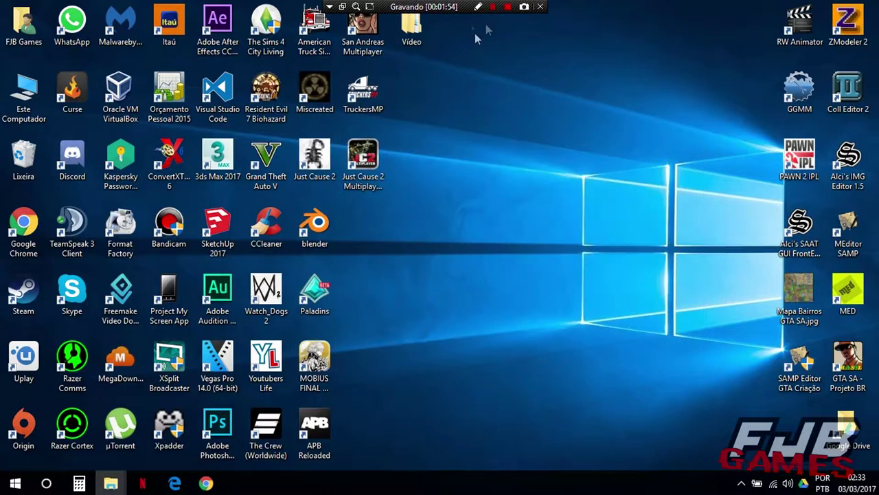
Open the desktop folder Vídeo > Antenas by JOOJ e FJB and duplicate ant_sky.dff in the same folder
{"action": "double_click", "coordinate": [411, 24]}
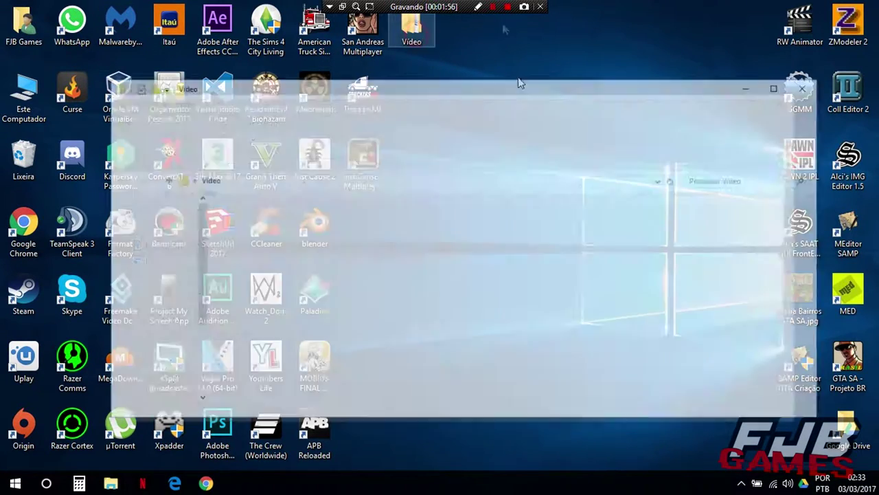
{"action": "left_click", "coordinate": [265, 204]}
{"action": "double_click", "coordinate": [268, 217]}
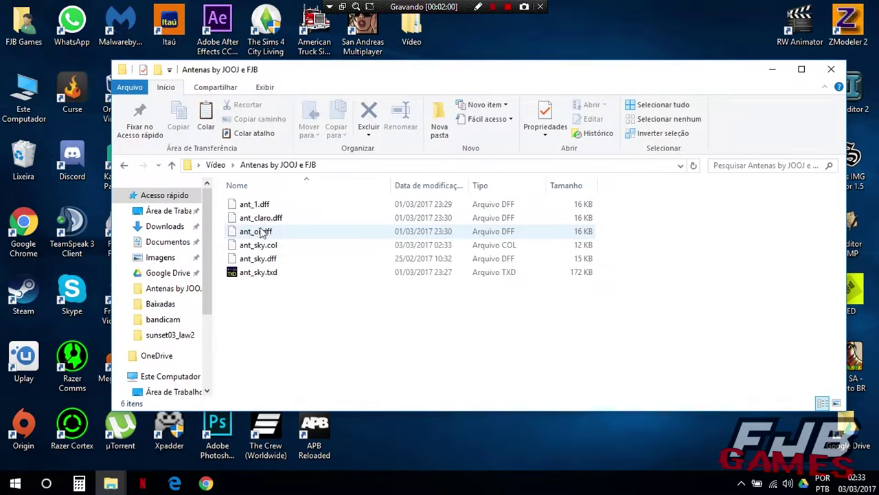
{"action": "left_click", "coordinate": [268, 255]}
{"action": "right_click", "coordinate": [273, 258]}
{"action": "left_click", "coordinate": [278, 176]}
{"action": "left_click", "coordinate": [293, 312]}
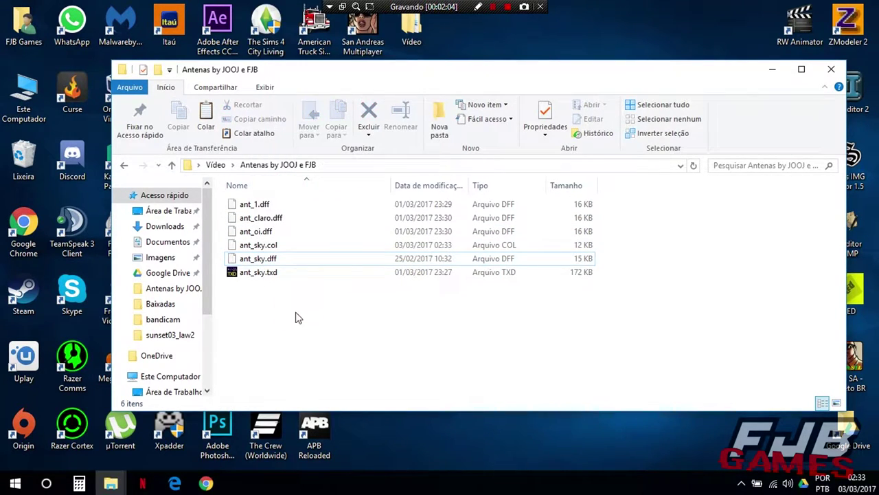
{"action": "key", "text": "ctrl+v"}
Rename the copy of ant_sky.dff as ant_centune.dff
{"action": "right_click", "coordinate": [270, 245]}
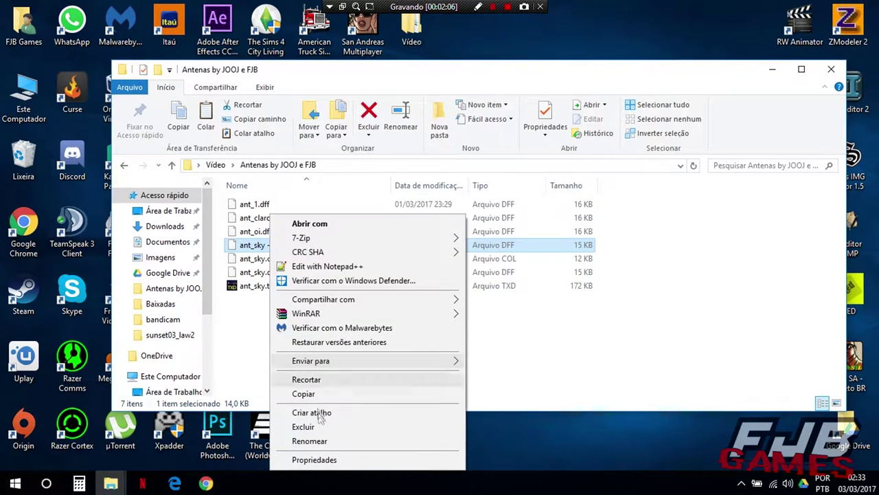
{"action": "left_click", "coordinate": [309, 441]}
{"action": "left_click_drag", "start_coordinate": [255, 246], "coordinate": [287, 245]}
{"action": "key", "text": "BackSpace"}
{"action": "type", "text": "centune.dff"}
{"action": "key", "text": "Return"}
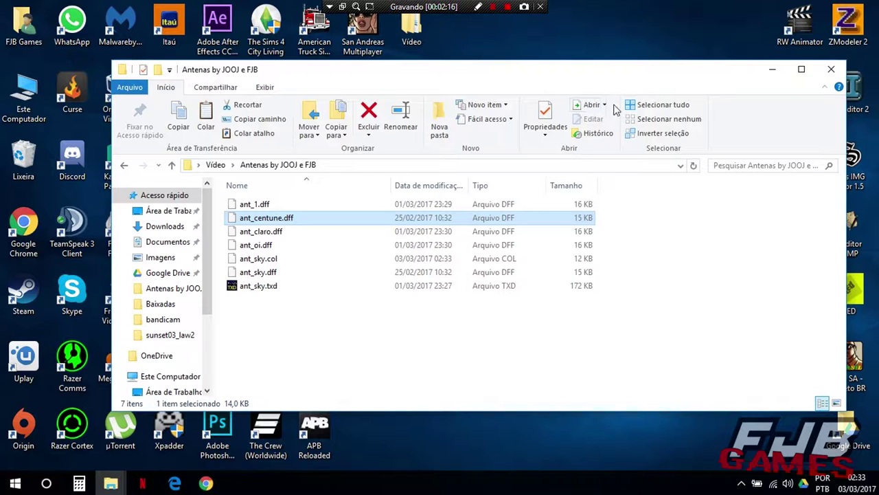
Launch Photoshop and ZModeler 2 from the desktop, and minimize Photoshop to return to the antenna folder
{"action": "left_click_drag", "start_coordinate": [746, 73], "coordinate": [693, 70]}
{"action": "double_click", "coordinate": [226, 427]}
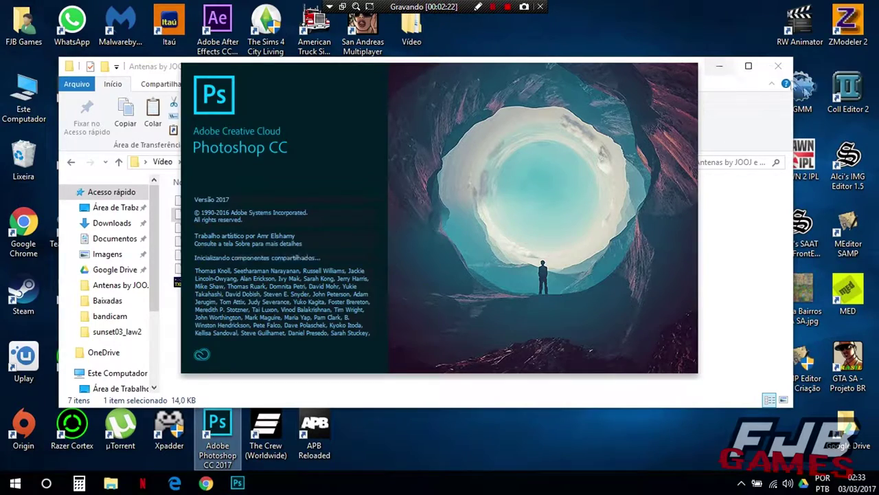
{"action": "double_click", "coordinate": [846, 24]}
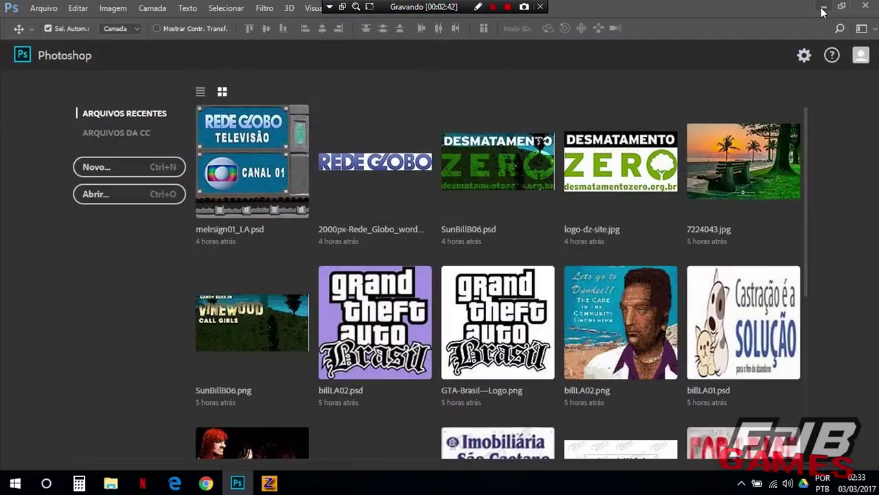
{"action": "left_click", "coordinate": [823, 10]}
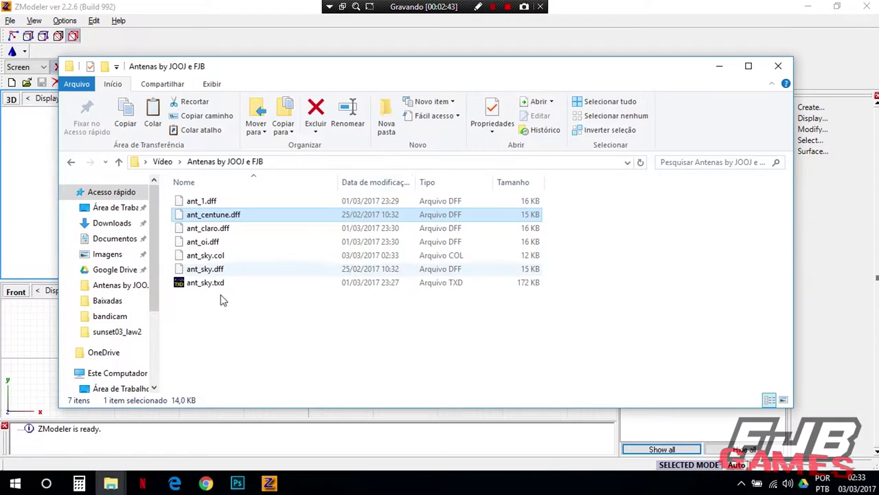
Open ant_sky.txd in Magic.TXD and start exporting the Ante_Prop texture as a PNG
{"action": "left_click", "coordinate": [208, 288]}
{"action": "double_click", "coordinate": [209, 287]}
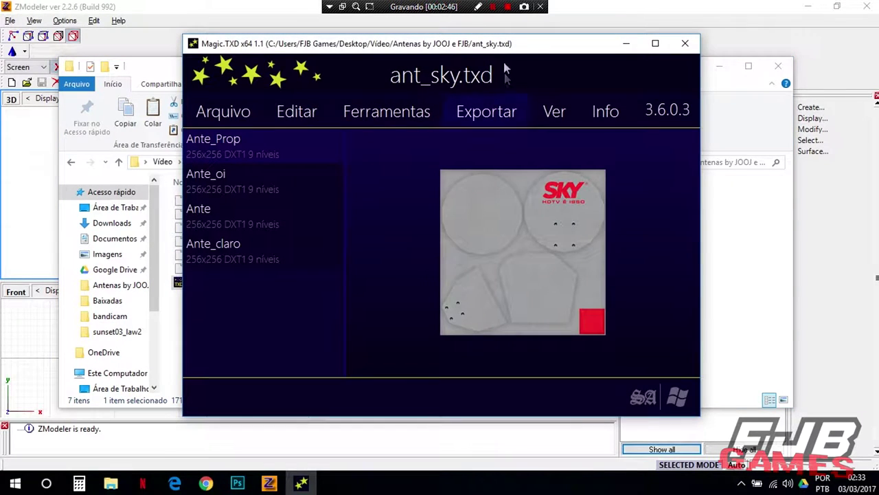
{"action": "left_click_drag", "start_coordinate": [504, 43], "coordinate": [630, 31]}
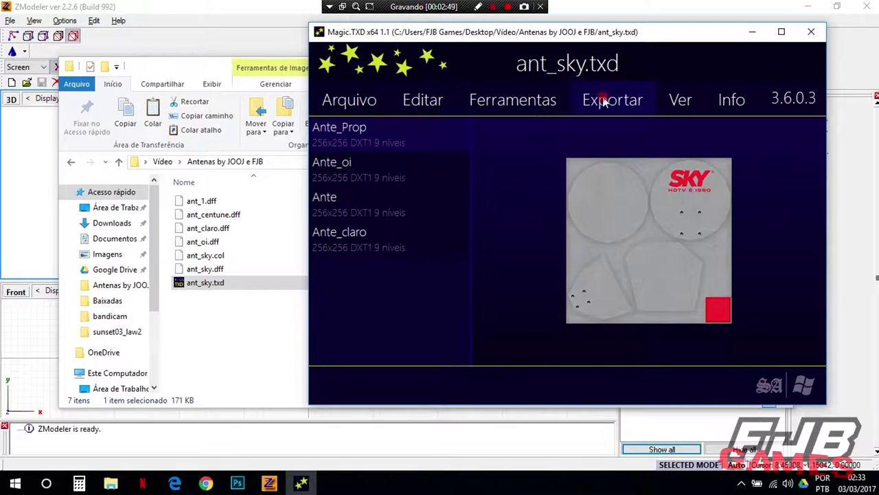
{"action": "left_click", "coordinate": [604, 102]}
{"action": "left_click", "coordinate": [627, 132]}
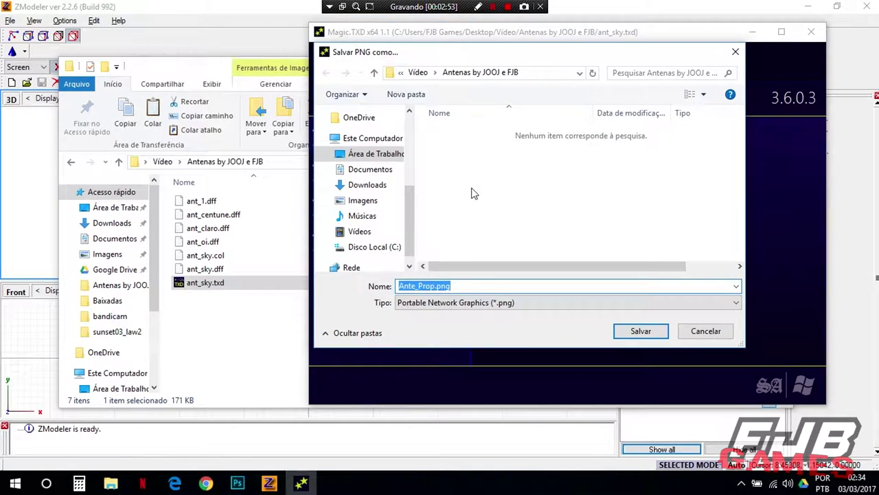
Save the exported texture as Ante_c.png in the Antenas by JOOJ e FJB folder and close Magic.TXD
{"action": "left_click", "coordinate": [375, 154]}
{"action": "double_click", "coordinate": [411, 152]}
{"action": "double_click", "coordinate": [416, 164]}
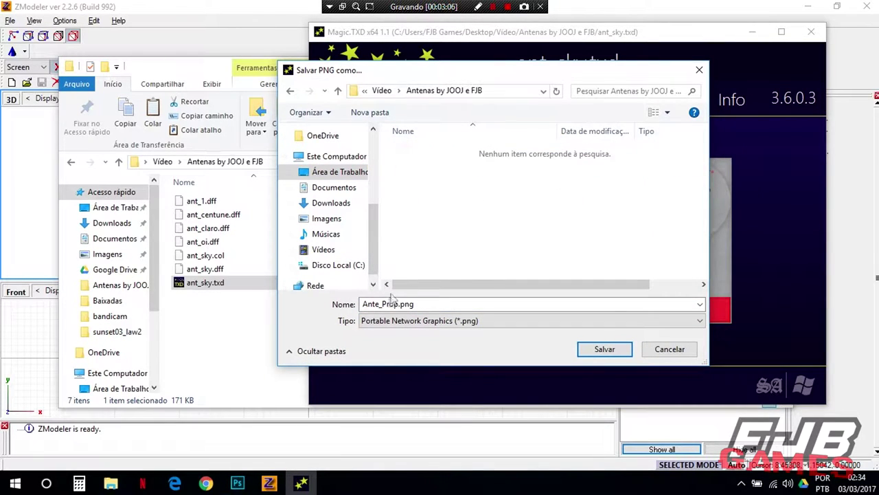
{"action": "left_click", "coordinate": [386, 304]}
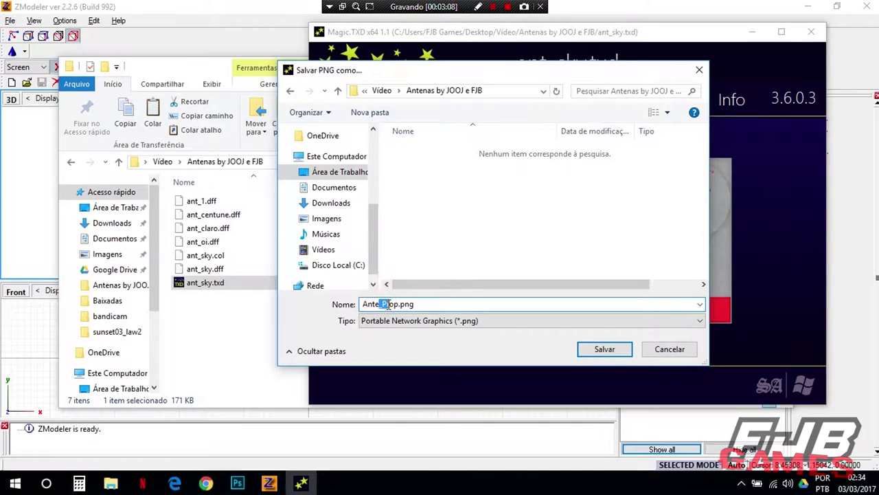
{"action": "left_click_drag", "start_coordinate": [382, 304], "coordinate": [394, 306]}
{"action": "key", "text": "BackSpace"}
{"action": "key", "text": "Return"}
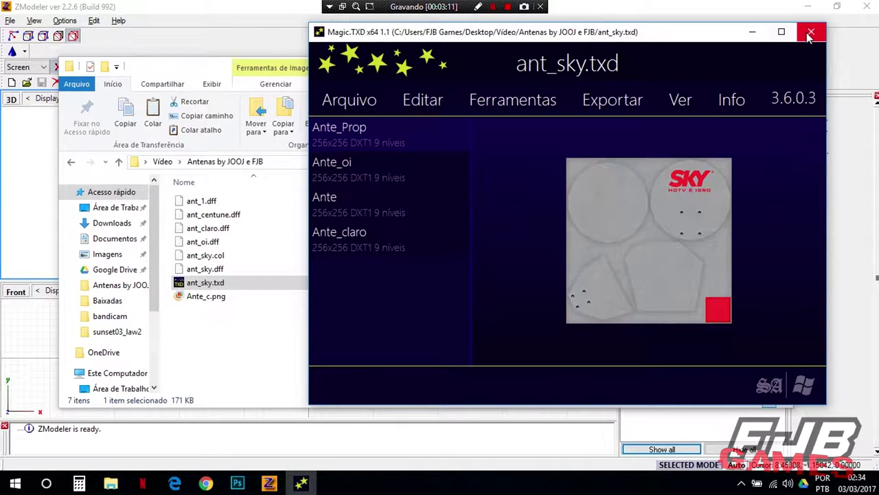
{"action": "left_click", "coordinate": [811, 33]}
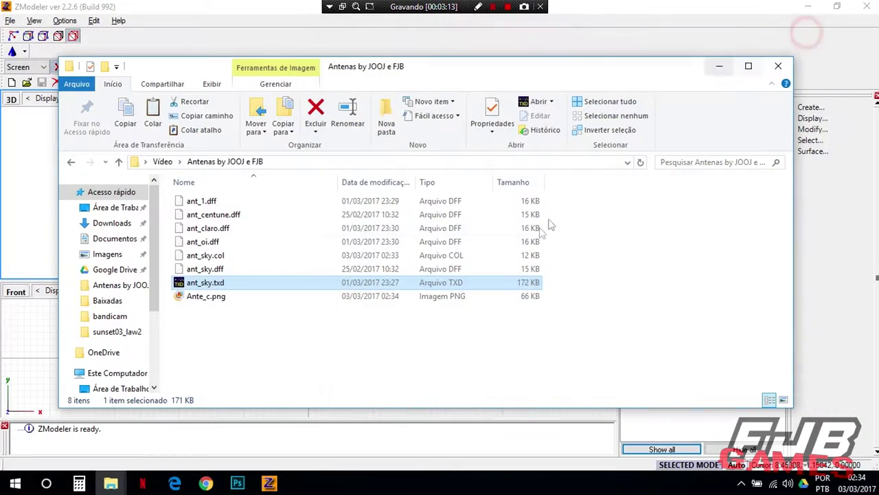
Switch to Photoshop and open Ante_c.png from the Antenas by JOOJ e FJB folder inside the desktop's Vídeo folder
{"action": "left_click", "coordinate": [237, 483]}
{"action": "left_click", "coordinate": [104, 194]}
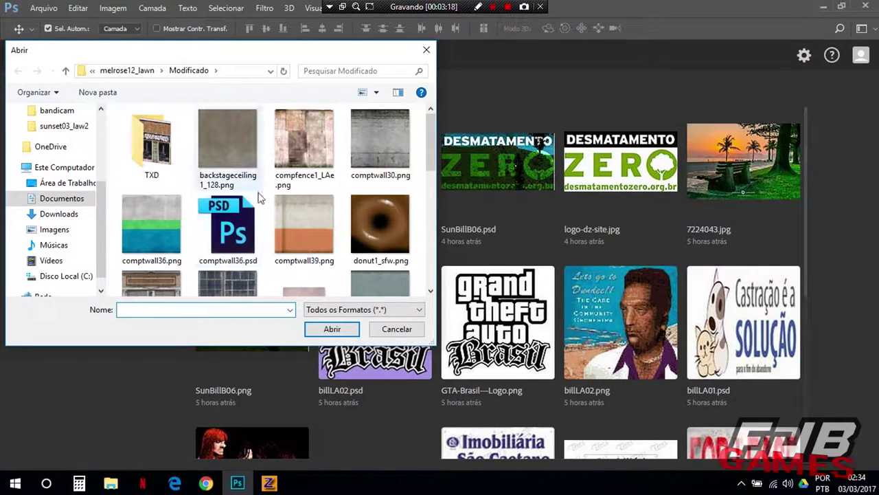
{"action": "left_click", "coordinate": [49, 261]}
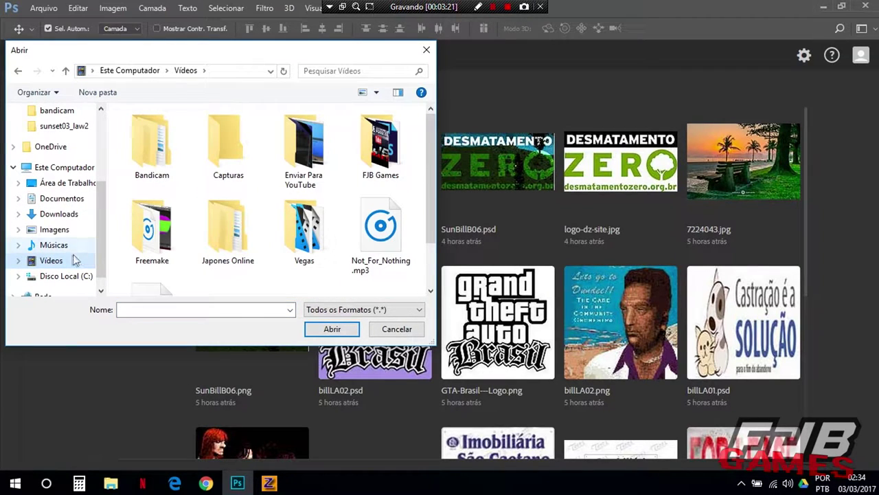
{"action": "left_click", "coordinate": [60, 198]}
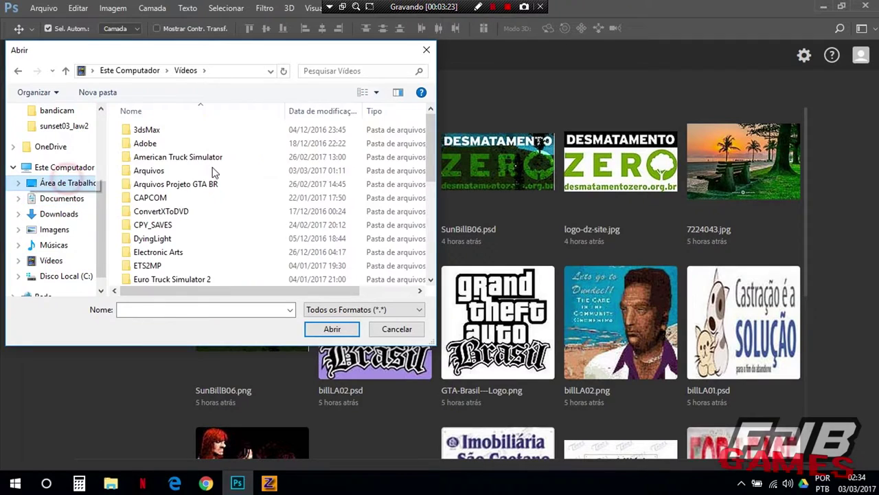
{"action": "double_click", "coordinate": [157, 134]}
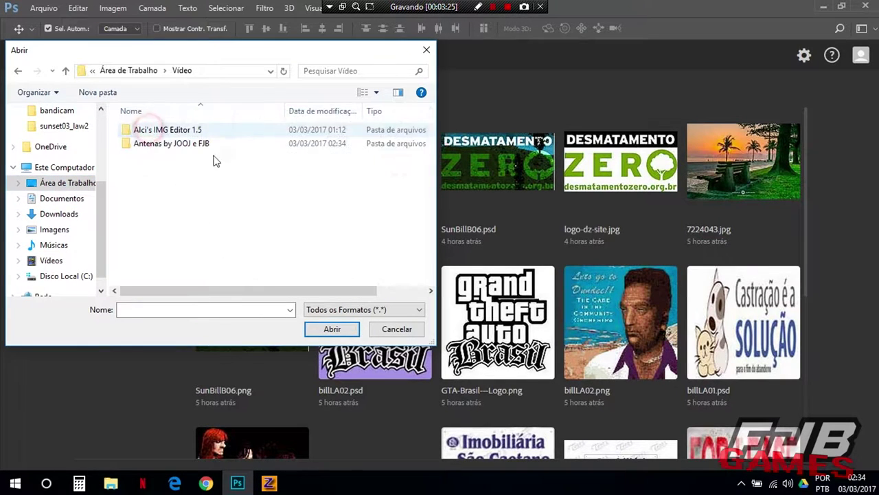
{"action": "double_click", "coordinate": [145, 143]}
{"action": "double_click", "coordinate": [138, 226]}
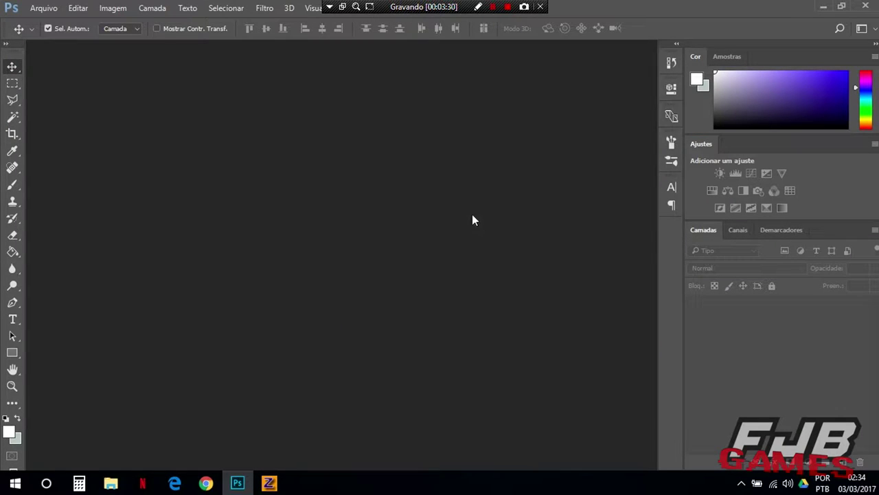
{"action": "left_click", "coordinate": [602, 221]}
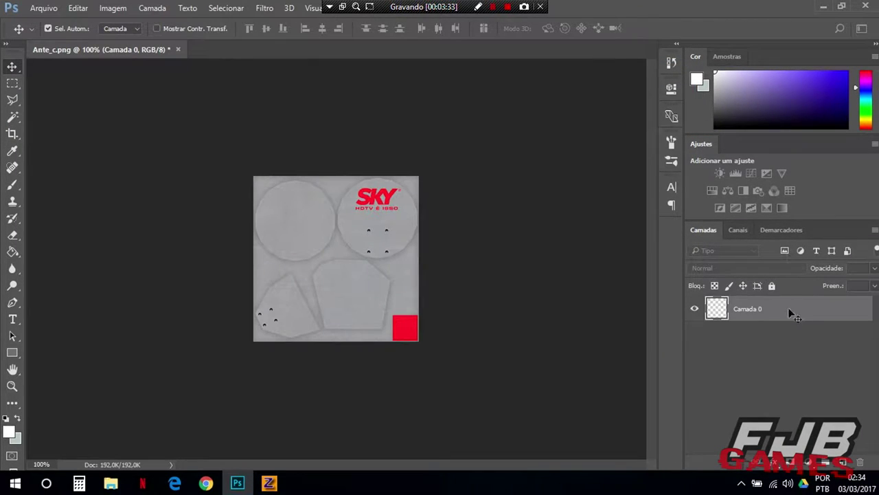
Add the text CENTUNE, enlarge it to about 232% width and 295% height, and place it over the SKY logo
{"action": "left_click", "coordinate": [12, 319]}
{"action": "left_click", "coordinate": [373, 211]}
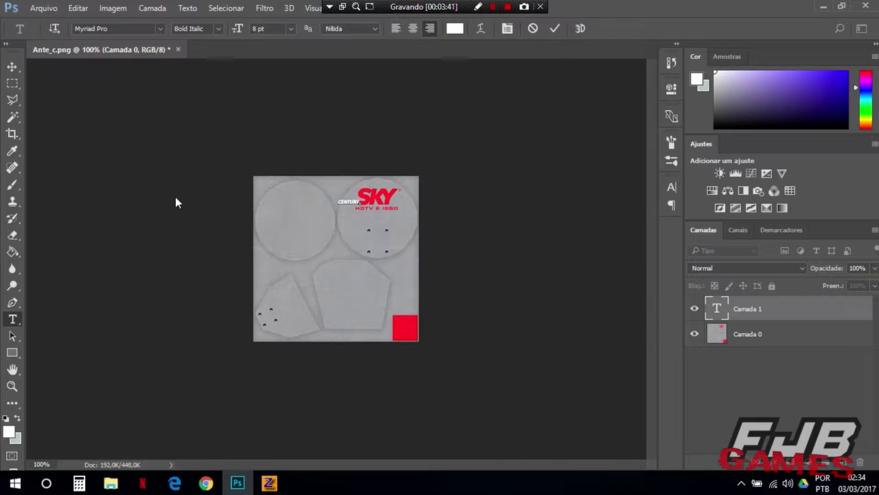
{"action": "key", "text": "ctrl+t"}
{"action": "left_click_drag", "start_coordinate": [360, 200], "coordinate": [410, 185]}
{"action": "mouse_move", "coordinate": [337, 196]}
{"action": "left_mouse_down"}
{"action": "mouse_move", "coordinate": [323, 196]}
{"action": "mouse_move", "coordinate": [353, 197]}
{"action": "left_mouse_up"}
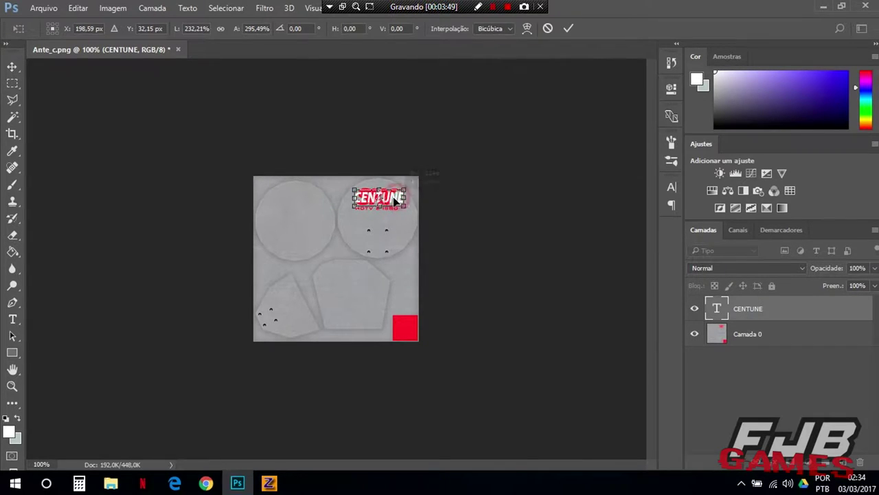
{"action": "left_click", "coordinate": [12, 66]}
Save the edited texture as a PNG over the existing Ante_c.png and close Photoshop without saving the layered document
{"action": "left_click", "coordinate": [58, 8]}
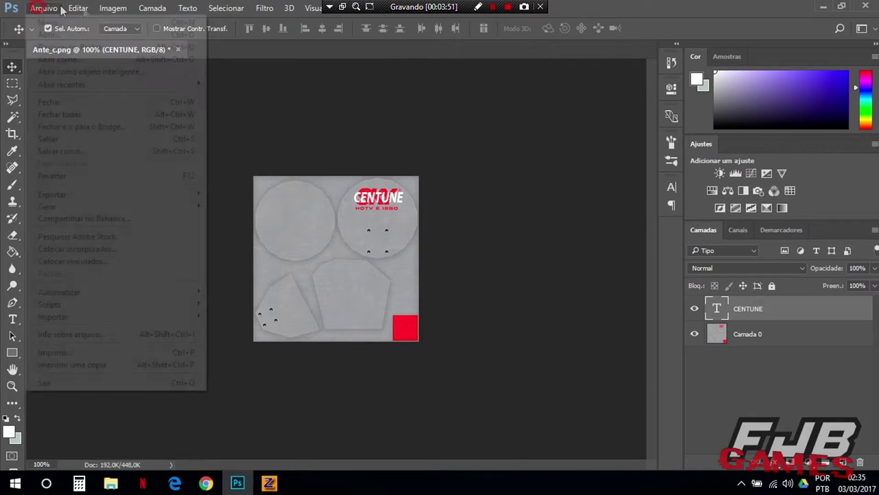
{"action": "left_click", "coordinate": [78, 151]}
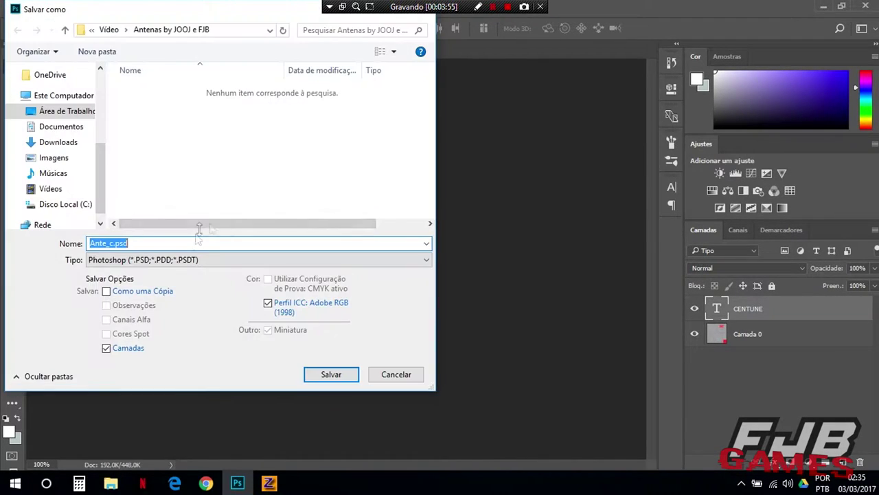
{"action": "left_click", "coordinate": [162, 260]}
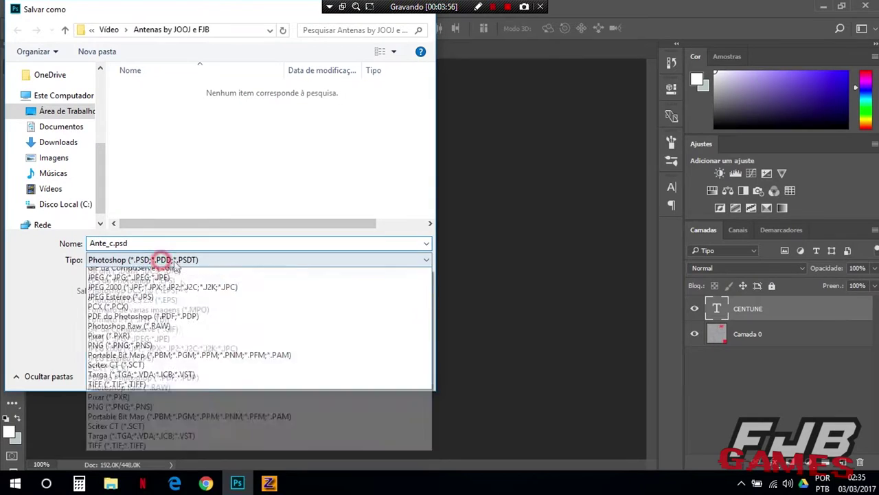
{"action": "left_click", "coordinate": [119, 438]}
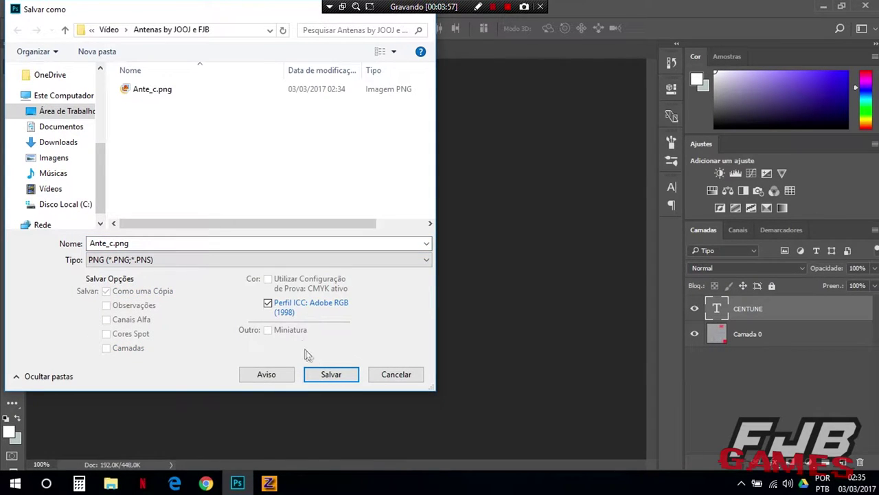
{"action": "left_click", "coordinate": [328, 373]}
{"action": "left_click", "coordinate": [473, 244]}
{"action": "left_click", "coordinate": [486, 149]}
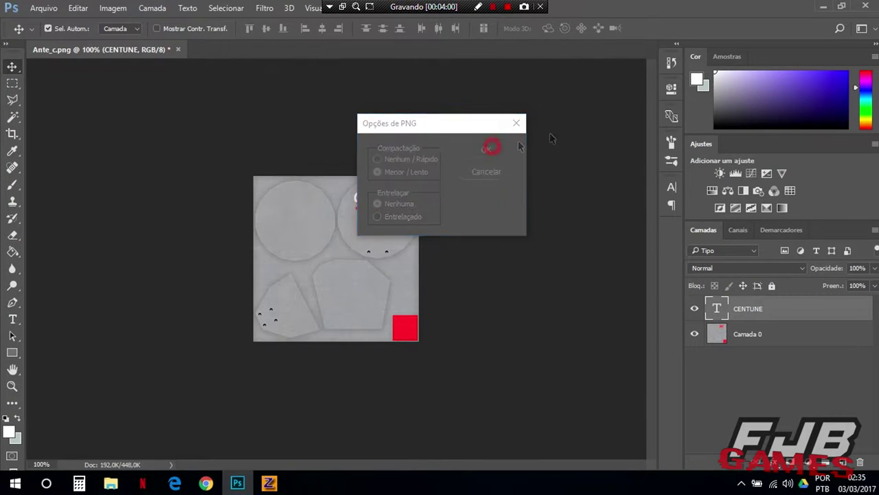
{"action": "left_click", "coordinate": [869, 6]}
{"action": "left_click", "coordinate": [445, 195]}
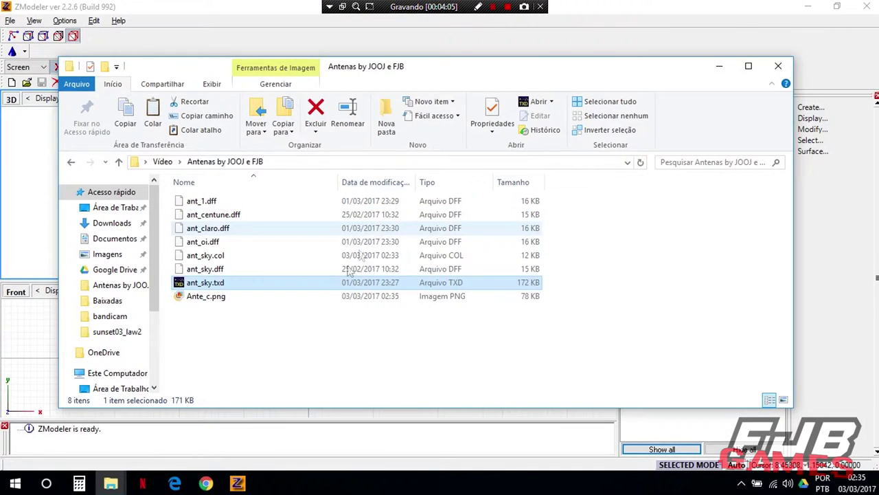
Minimize the folder window and import ant_centune.dff from the Antenas by JOOJ e FJB folder into ZModeler
{"action": "left_click", "coordinate": [719, 66]}
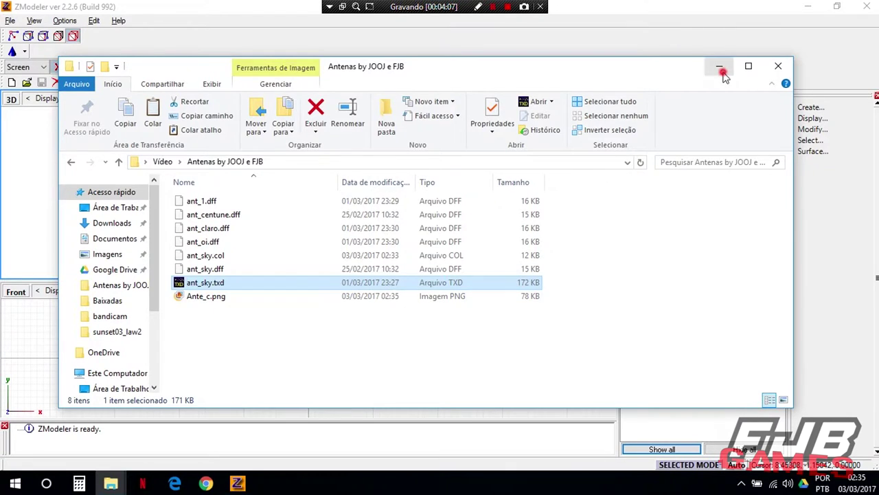
{"action": "left_click", "coordinate": [72, 82]}
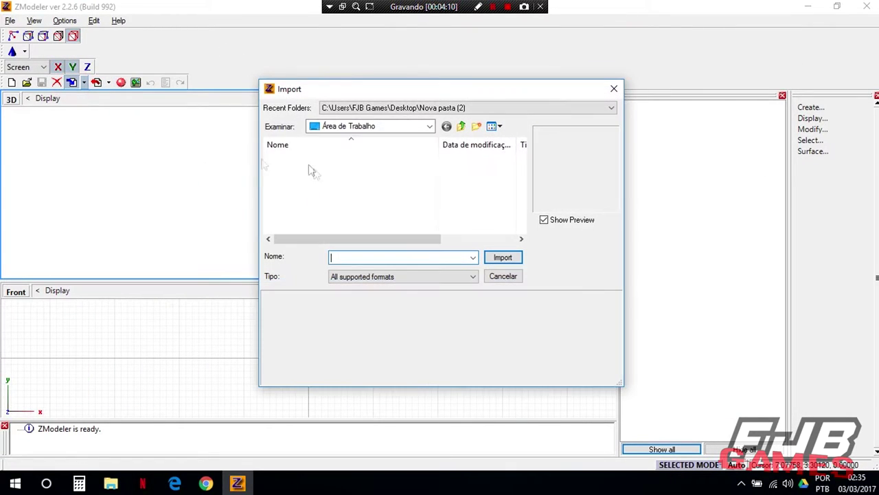
{"action": "left_click", "coordinate": [297, 159]}
{"action": "double_click", "coordinate": [298, 160]}
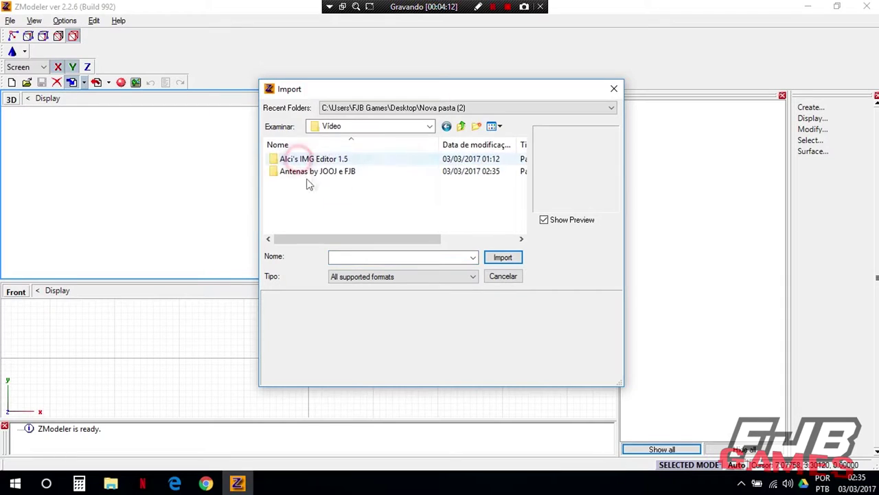
{"action": "double_click", "coordinate": [316, 171]}
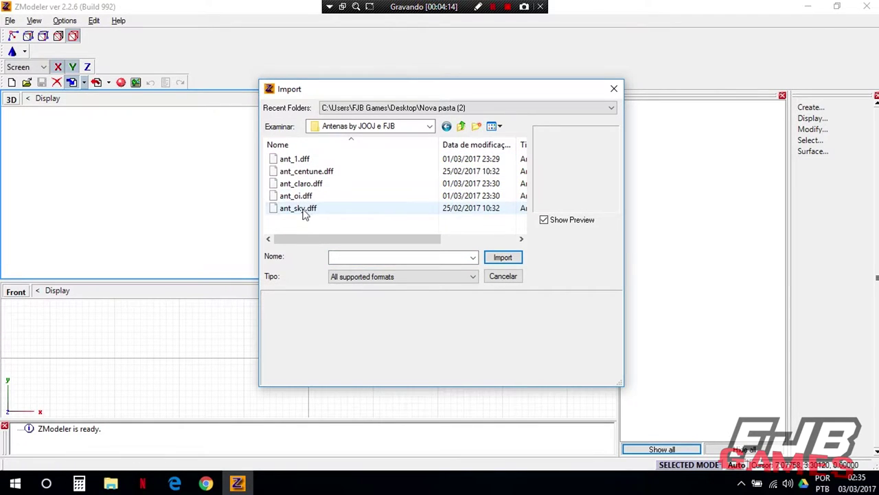
{"action": "double_click", "coordinate": [319, 173]}
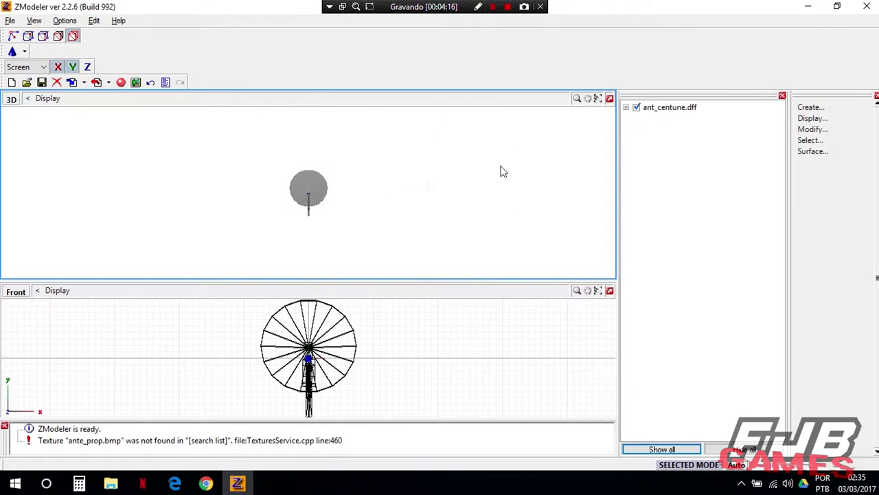
Rename the ant_sky object inside ant_centune.dff as ant_centune
{"action": "left_click", "coordinate": [637, 109]}
{"action": "left_click", "coordinate": [625, 108]}
{"action": "left_click", "coordinate": [677, 121]}
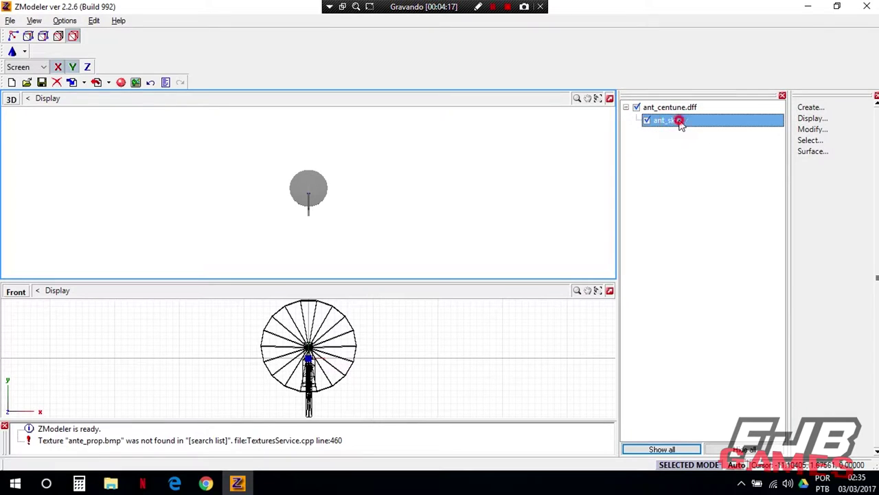
{"action": "left_click_drag", "start_coordinate": [685, 119], "coordinate": [675, 122]}
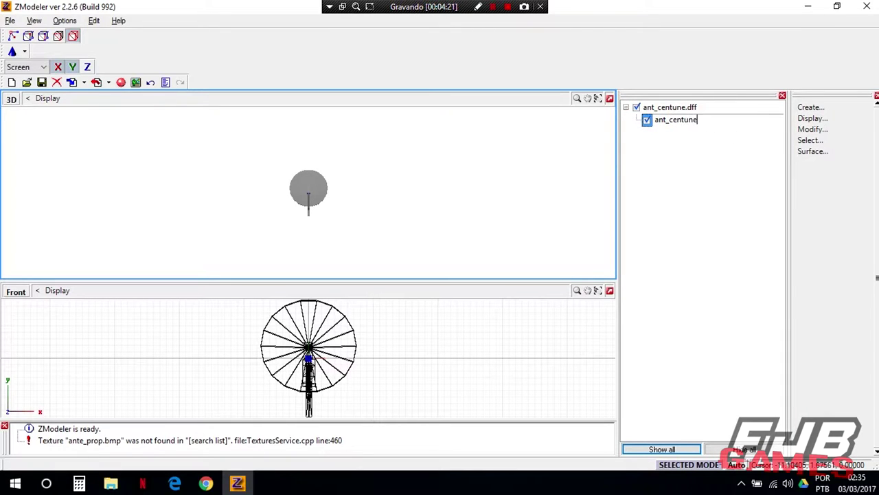
{"action": "key", "text": "Return"}
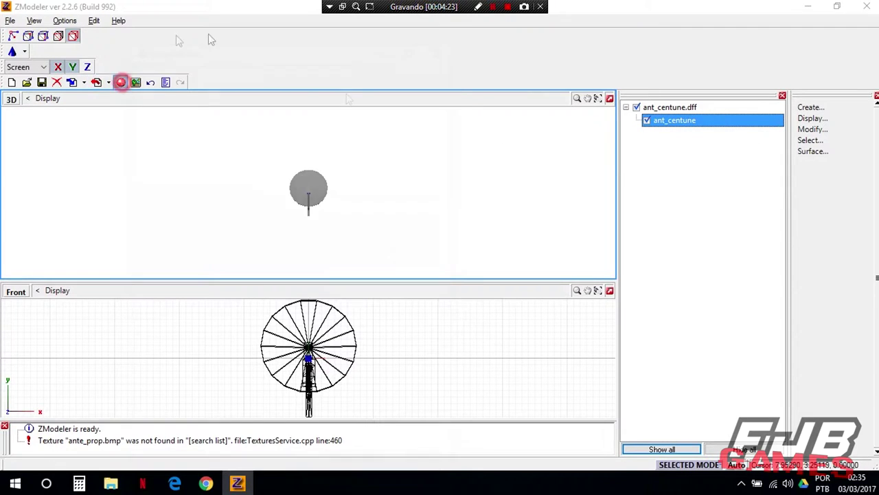
Load Ante_c.png as the first texture layer of the Ante_Prop material and assign the material to the selection
{"action": "left_click", "coordinate": [310, 94]}
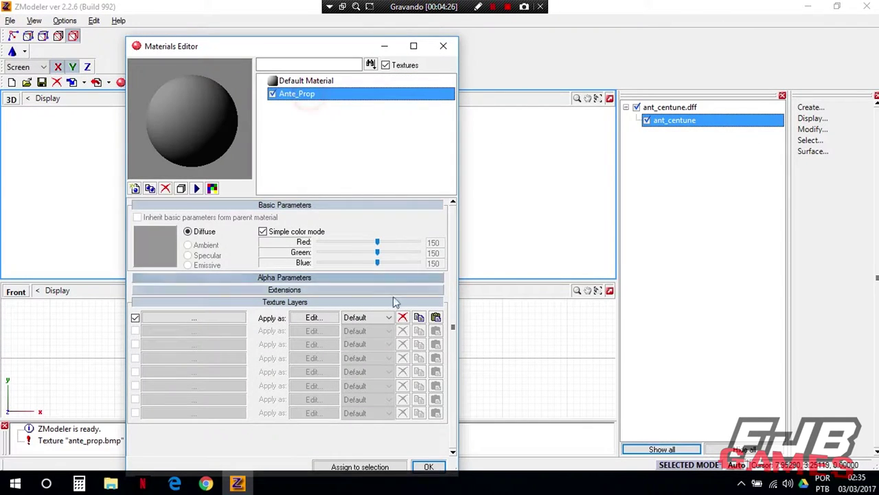
{"action": "left_click", "coordinate": [209, 318]}
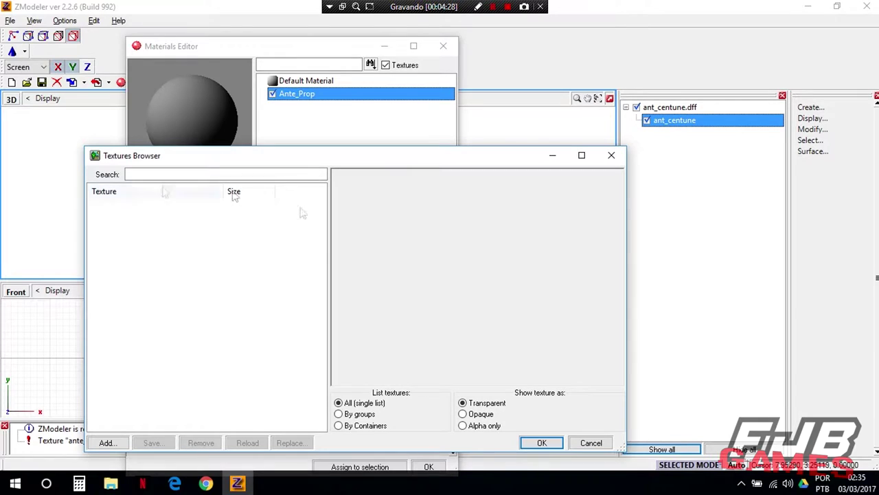
{"action": "left_click", "coordinate": [107, 442]}
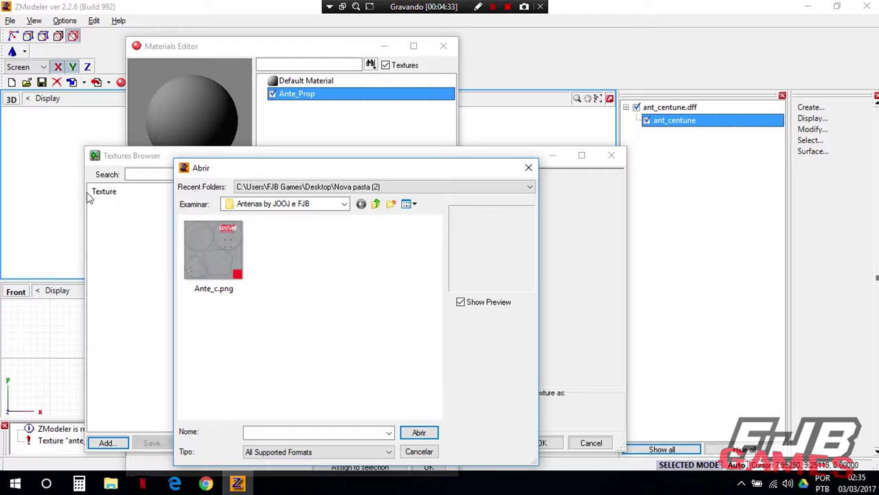
{"action": "double_click", "coordinate": [220, 228]}
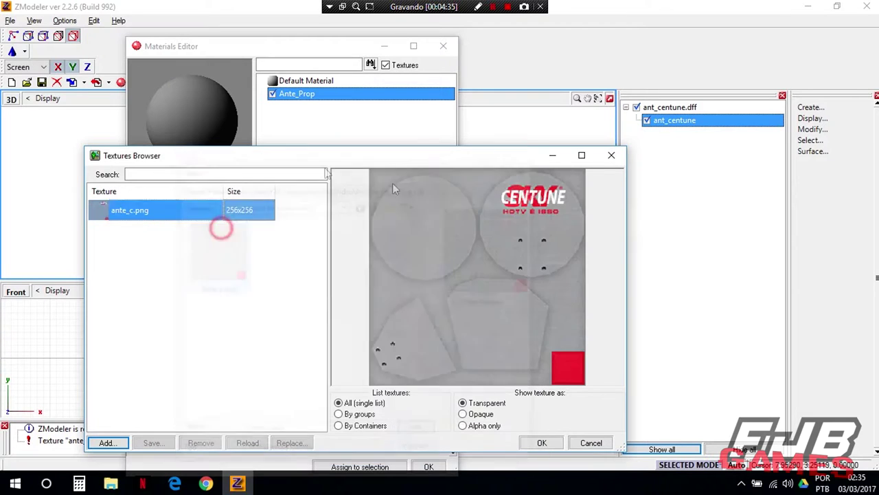
{"action": "left_click", "coordinate": [286, 443]}
{"action": "left_click", "coordinate": [416, 449]}
{"action": "left_click", "coordinate": [245, 443]}
{"action": "left_click", "coordinate": [525, 443]}
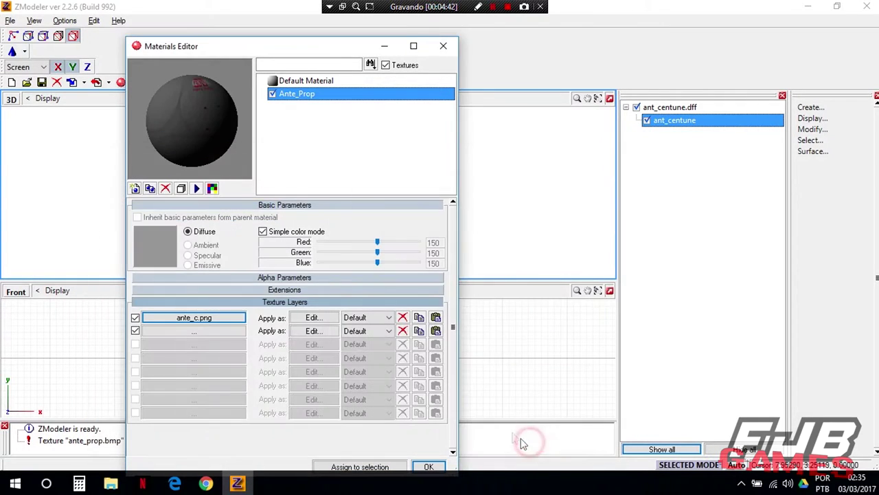
{"action": "left_click", "coordinate": [359, 466]}
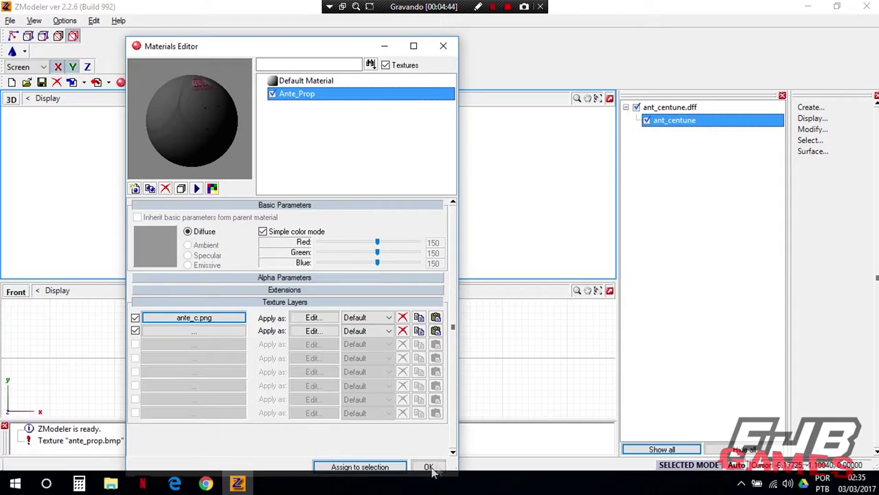
{"action": "left_click", "coordinate": [428, 466]}
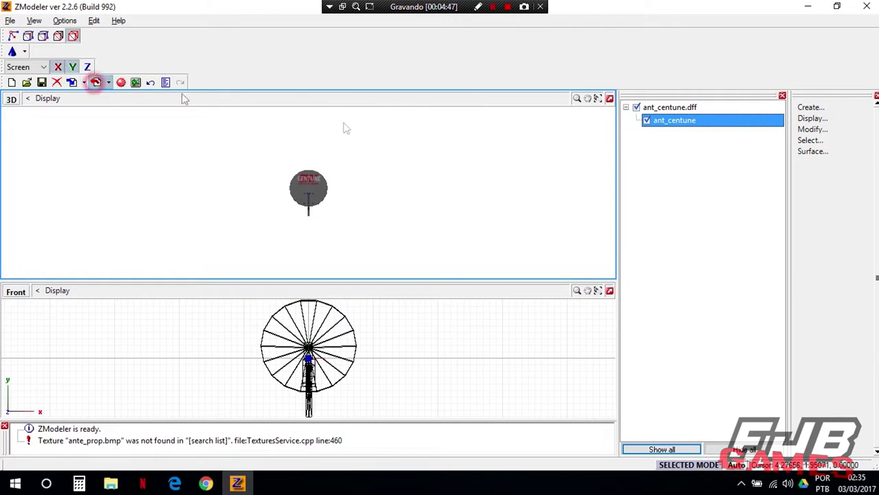
Export the model in GTA San Andreas DFF format over ant_centune.dff in the Antenas by JOOJ e FJB folder
{"action": "left_click", "coordinate": [96, 82]}
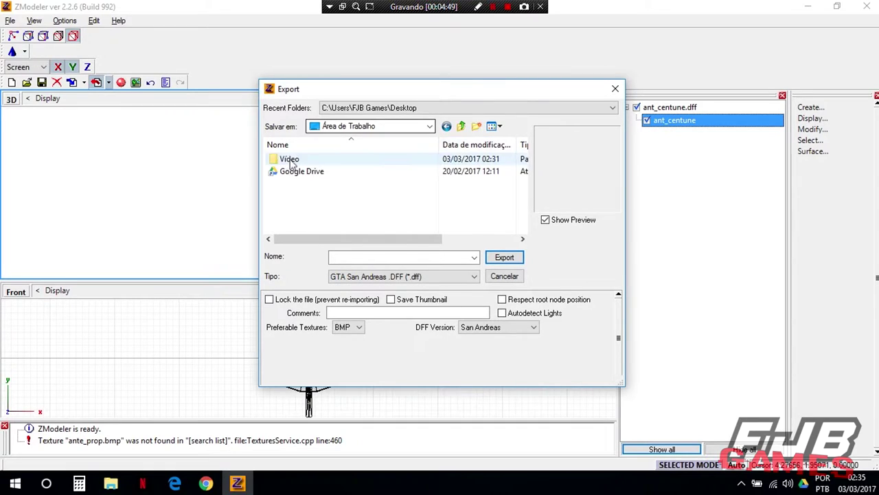
{"action": "double_click", "coordinate": [287, 162]}
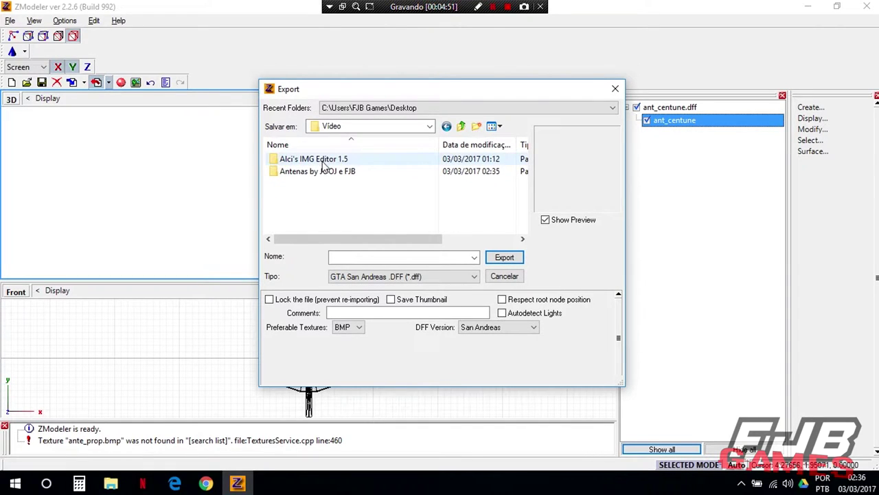
{"action": "double_click", "coordinate": [320, 171]}
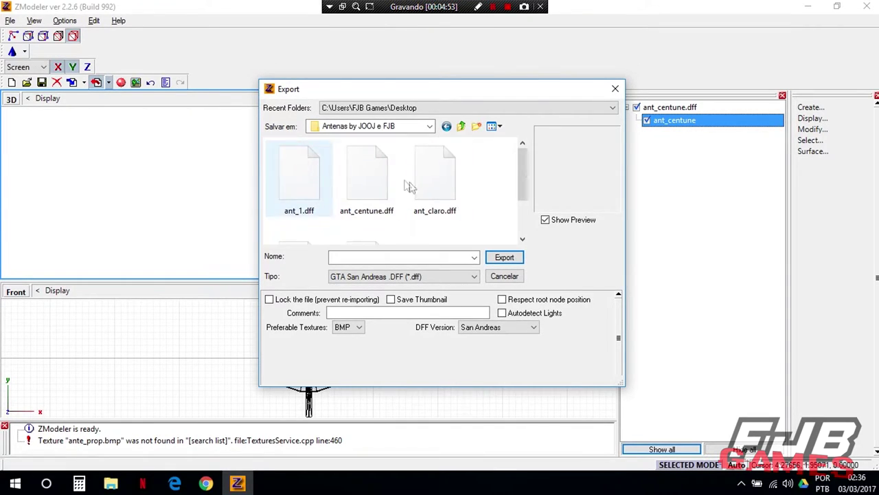
{"action": "left_click", "coordinate": [367, 177]}
{"action": "left_click", "coordinate": [504, 259]}
{"action": "left_click", "coordinate": [471, 247]}
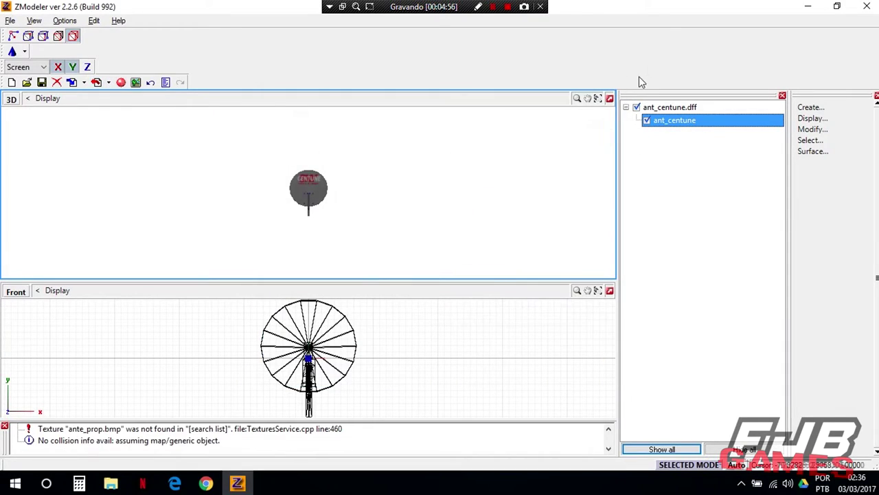
Close ZModeler and bring up the Antenas by JOOJ e FJB folder window
{"action": "left_click", "coordinate": [866, 6]}
{"action": "left_click", "coordinate": [474, 274]}
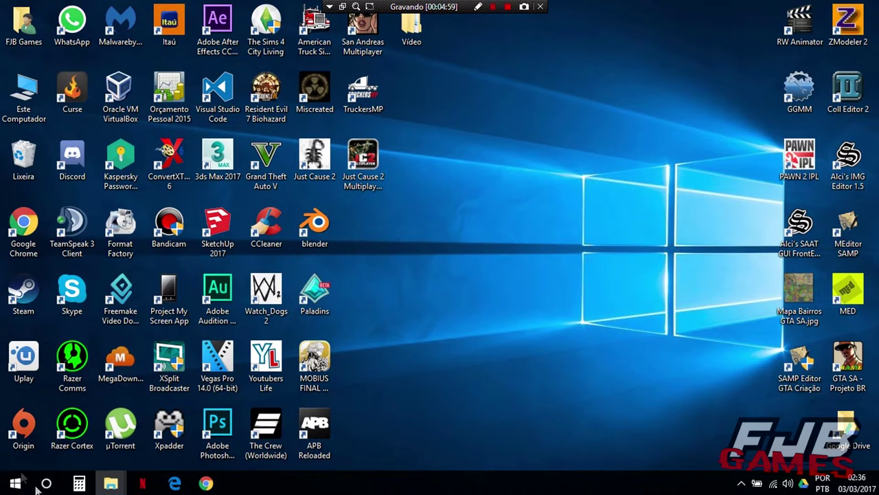
{"action": "mouse_move", "coordinate": [112, 485]}
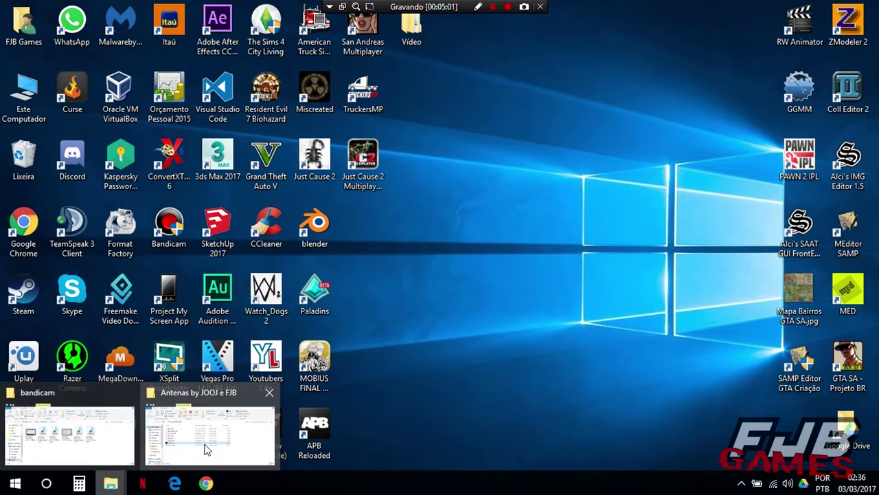
{"action": "left_click", "coordinate": [207, 449]}
Look over the antenna DFF, COL and TXD files in the Antenas by JOOJ e FJB folder
{"action": "left_click", "coordinate": [255, 363]}
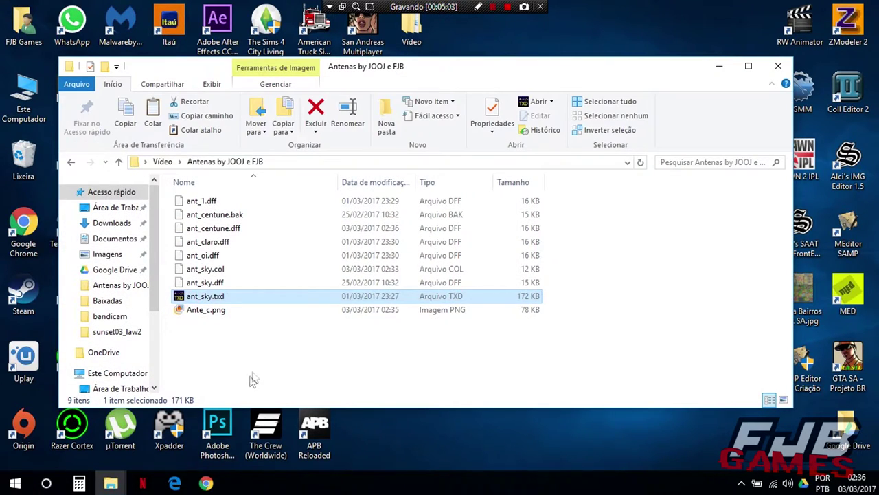
{"action": "left_click_drag", "start_coordinate": [261, 297], "coordinate": [304, 369]}
{"action": "key", "text": "ctrl+a"}
{"action": "left_click", "coordinate": [314, 376]}
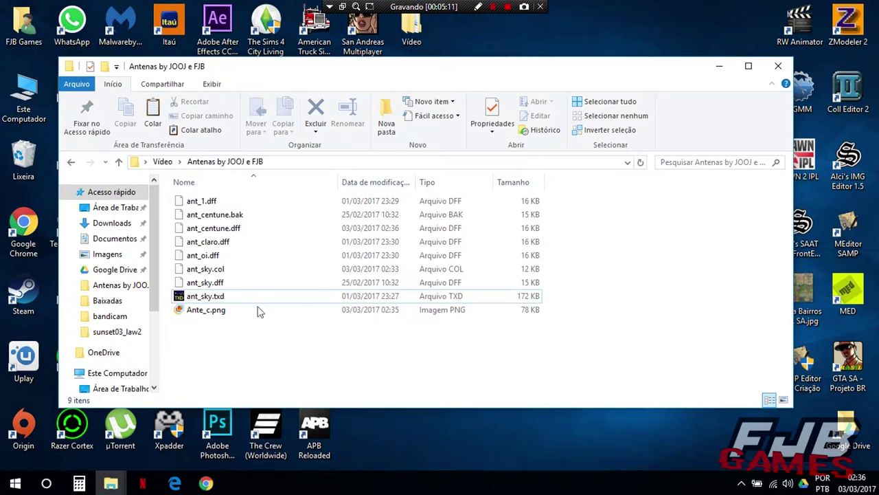
{"action": "left_click", "coordinate": [218, 282]}
{"action": "left_click", "coordinate": [226, 254]}
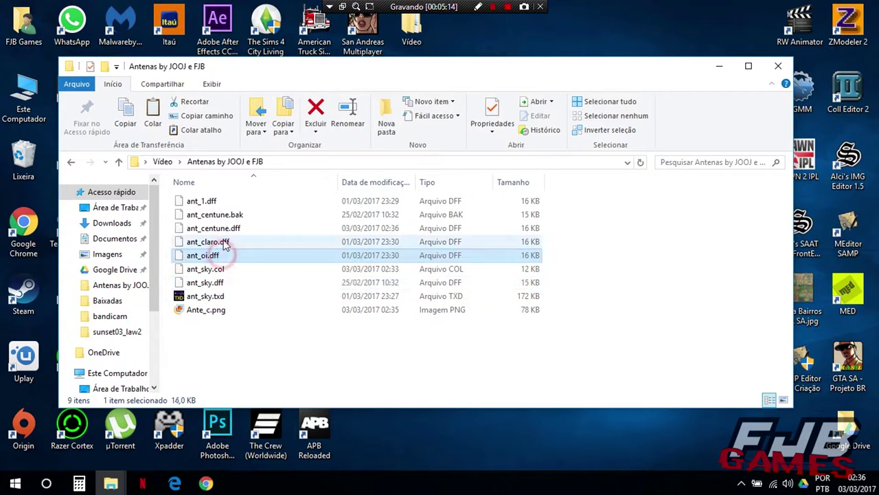
{"action": "left_click", "coordinate": [225, 243]}
{"action": "left_click", "coordinate": [199, 200]}
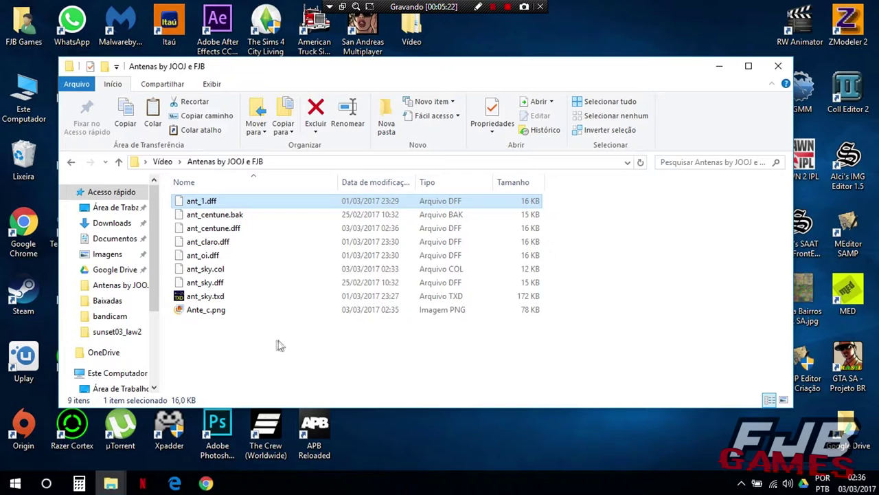
{"action": "left_click", "coordinate": [245, 345]}
{"action": "left_click_drag", "start_coordinate": [304, 334], "coordinate": [180, 185]}
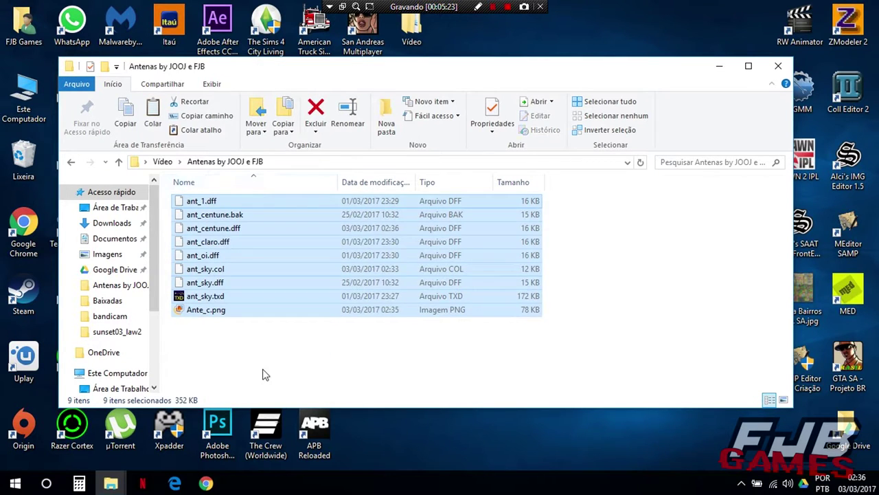
{"action": "left_click", "coordinate": [265, 375]}
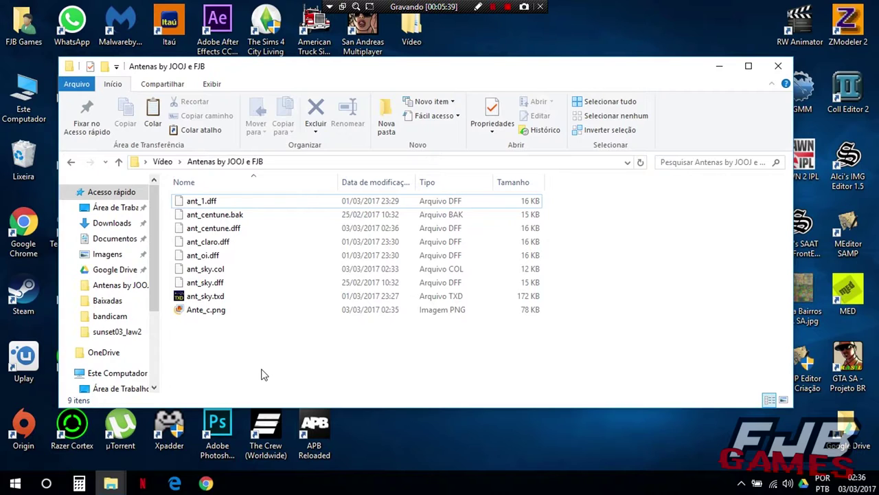
Open ant_sky.txd in Magic.TXD and choose Ante_c.png from the Antenas by JOOJ e FJB folder as the texture to import
{"action": "left_click", "coordinate": [199, 296]}
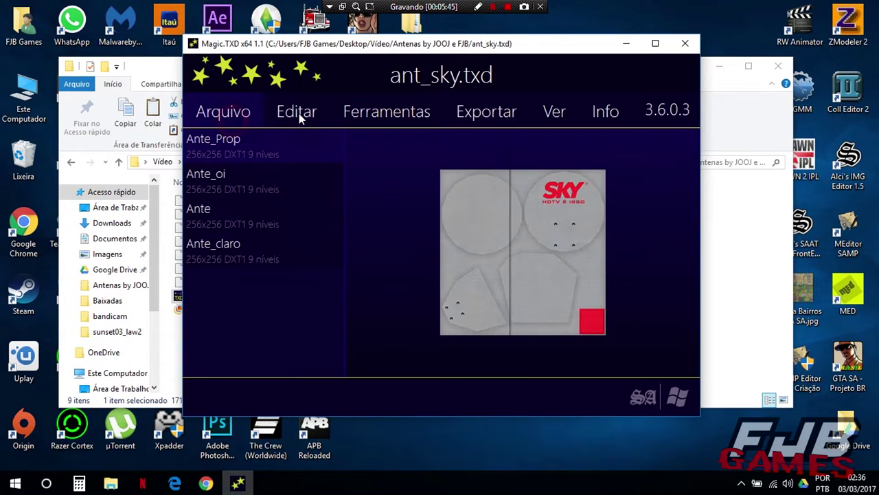
{"action": "left_click", "coordinate": [299, 113]}
{"action": "left_click", "coordinate": [315, 147]}
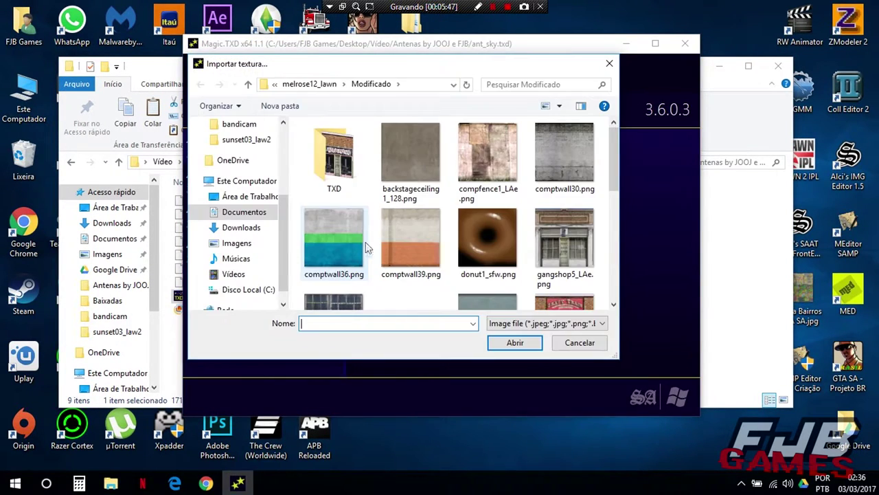
{"action": "scroll", "coordinate": [365, 242], "scroll_direction": "down", "scroll_amount": 5}
{"action": "scroll", "coordinate": [343, 227], "scroll_direction": "up", "scroll_amount": 4}
{"action": "left_click", "coordinate": [250, 196]}
{"action": "left_click", "coordinate": [388, 141]}
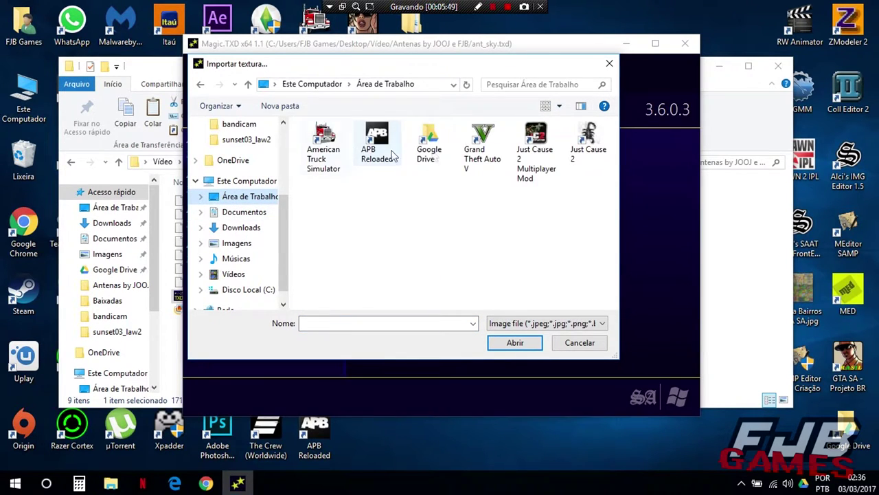
{"action": "double_click", "coordinate": [310, 128]}
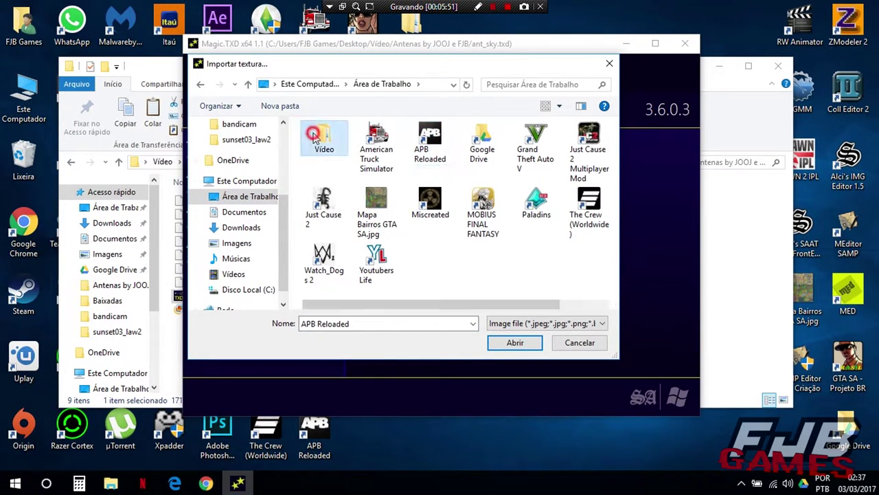
{"action": "left_click", "coordinate": [353, 158]}
{"action": "double_click", "coordinate": [355, 157]}
{"action": "double_click", "coordinate": [341, 165]}
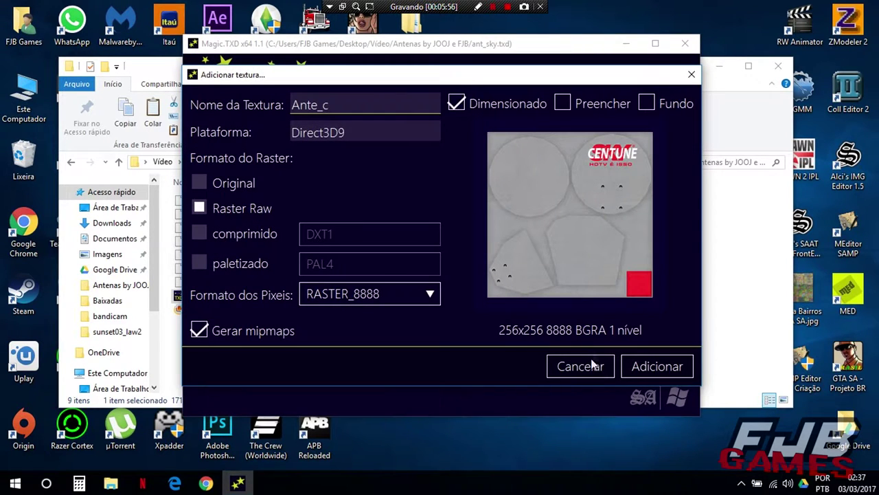
Add the Ante_c texture with DXT1 compression, then save ant_sky.txd and close it
{"action": "left_click", "coordinate": [199, 234]}
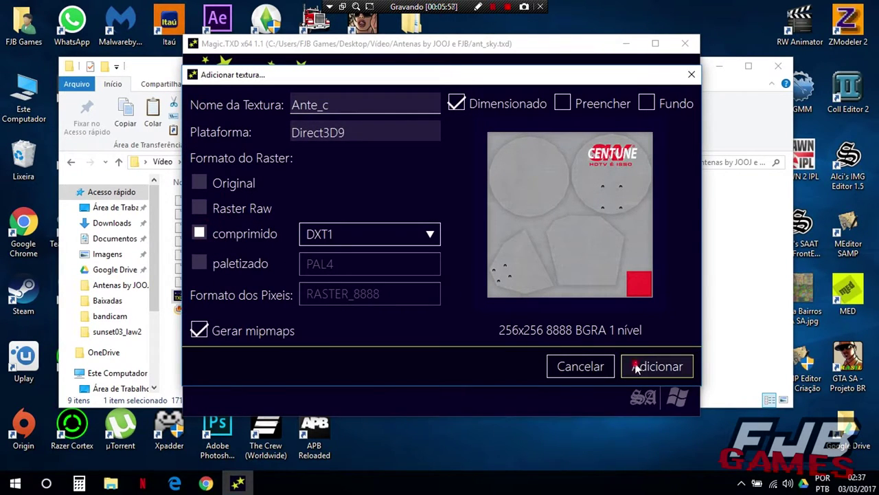
{"action": "left_click", "coordinate": [639, 366]}
{"action": "left_click", "coordinate": [223, 111]}
{"action": "left_click", "coordinate": [231, 184]}
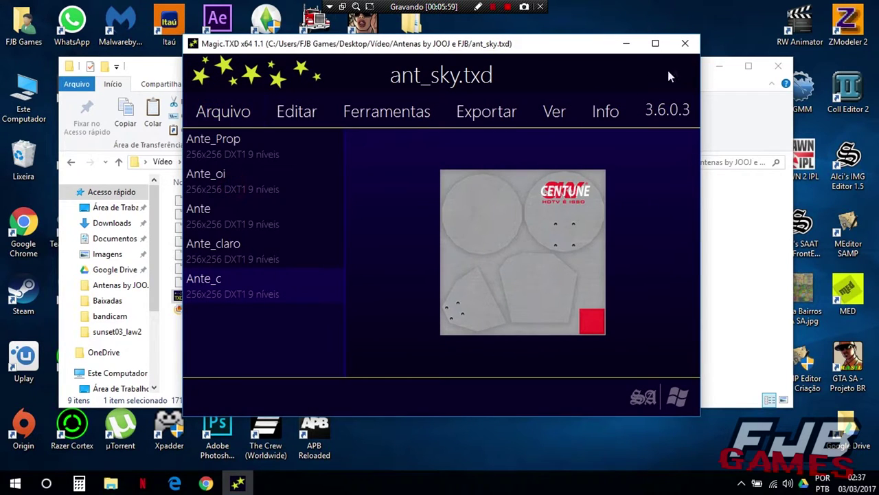
{"action": "left_click", "coordinate": [685, 43]}
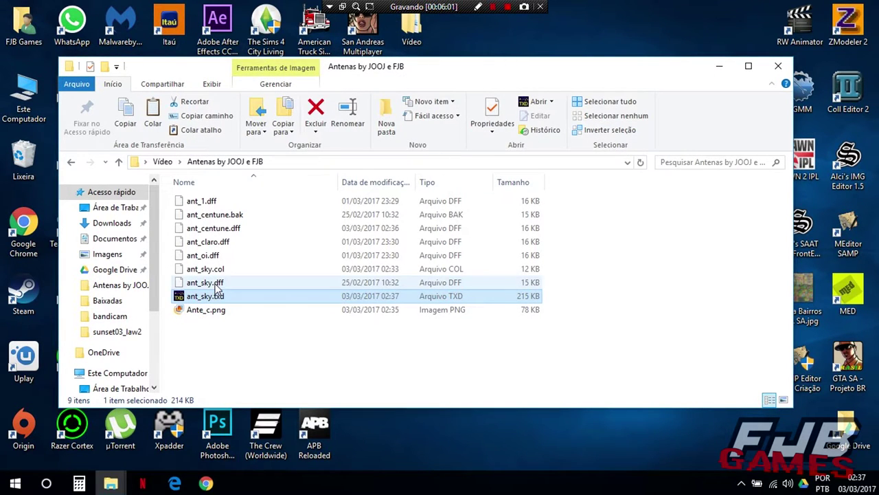
Select all the antenna DFF, COL and TXD files in the folder, excluding ant_centune.bak and Ante_c.png
{"action": "left_click_drag", "start_coordinate": [215, 288], "coordinate": [220, 197]}
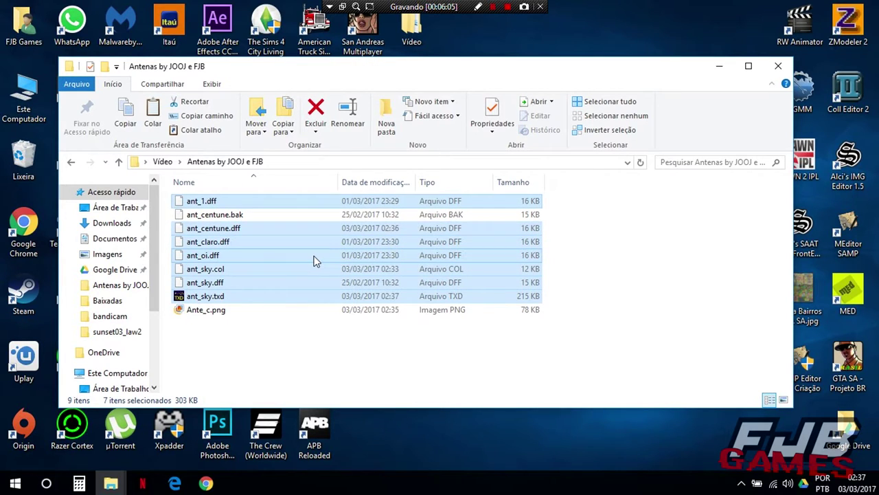